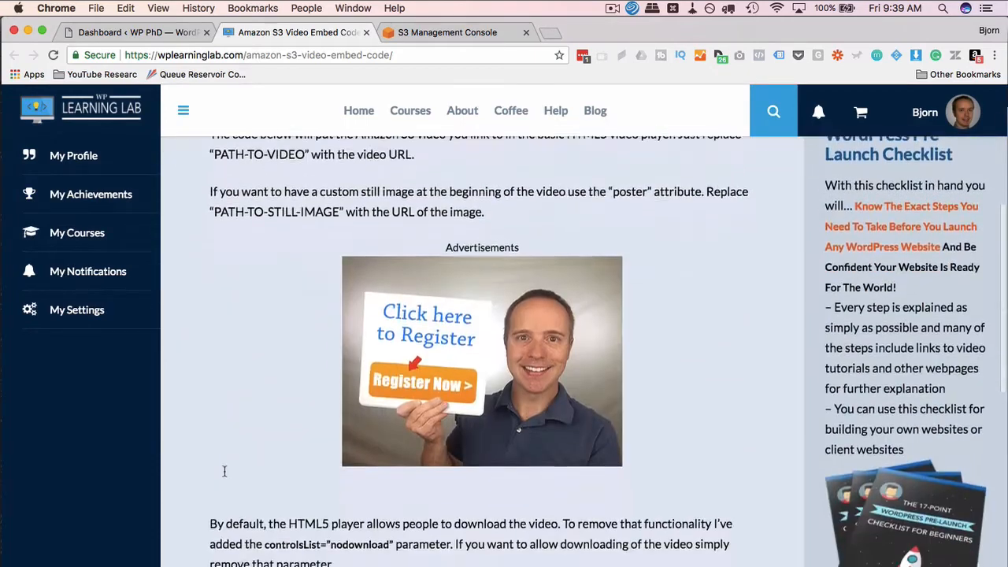
# Step: Copy the complete HTML5 video embed code from the code block on the Amazon S3 Video Embed Code page
pyautogui.click(307, 430)
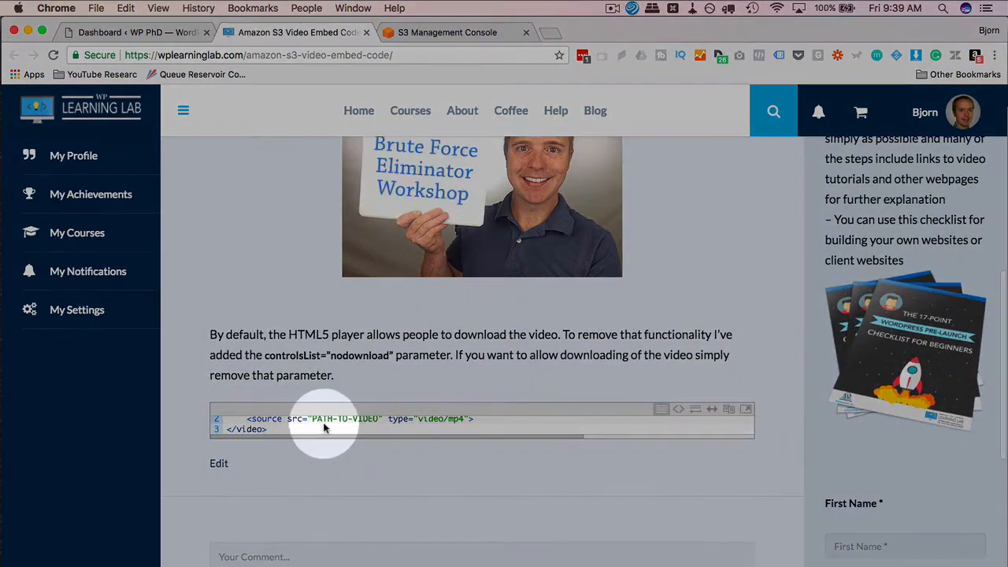
pyautogui.doubleClick(324, 423)
pyautogui.moveTo(282, 429); pyautogui.dragTo(214, 406)
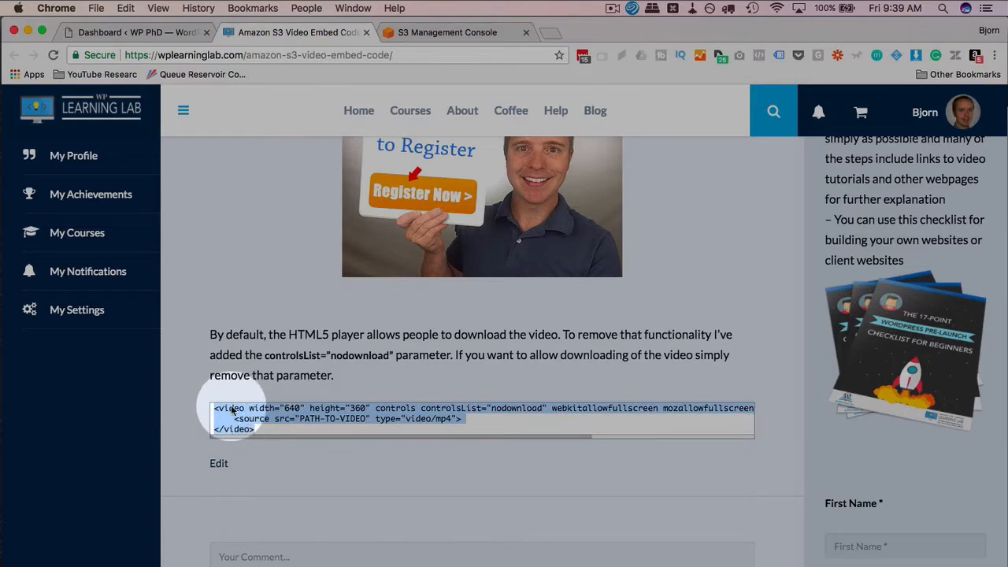
pyautogui.rightClick(232, 409)
pyautogui.click(287, 440)
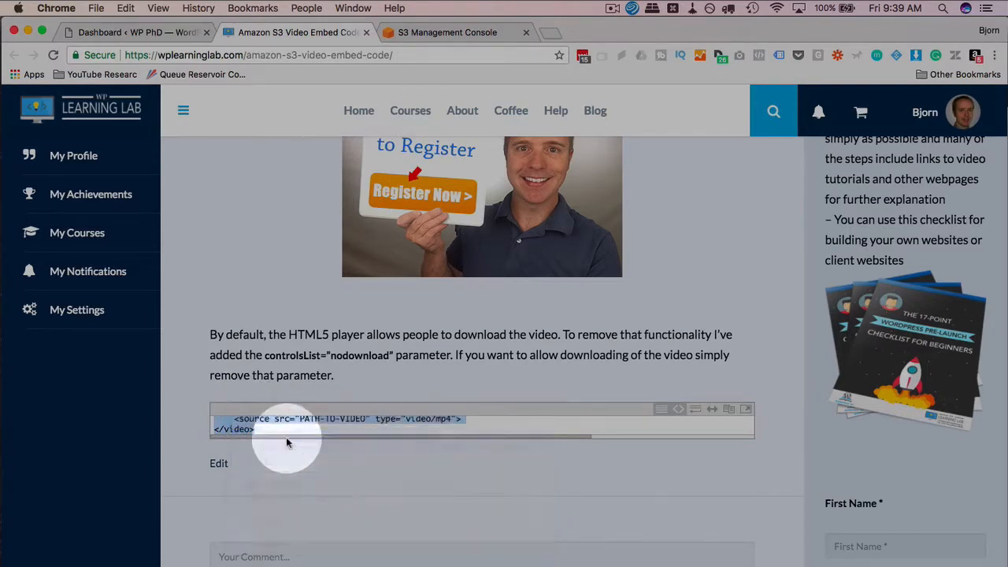
# Step: Switch to the WordPress dashboard and add a new page titled "Amazon S3 Video Embed"
pyautogui.click(164, 35)
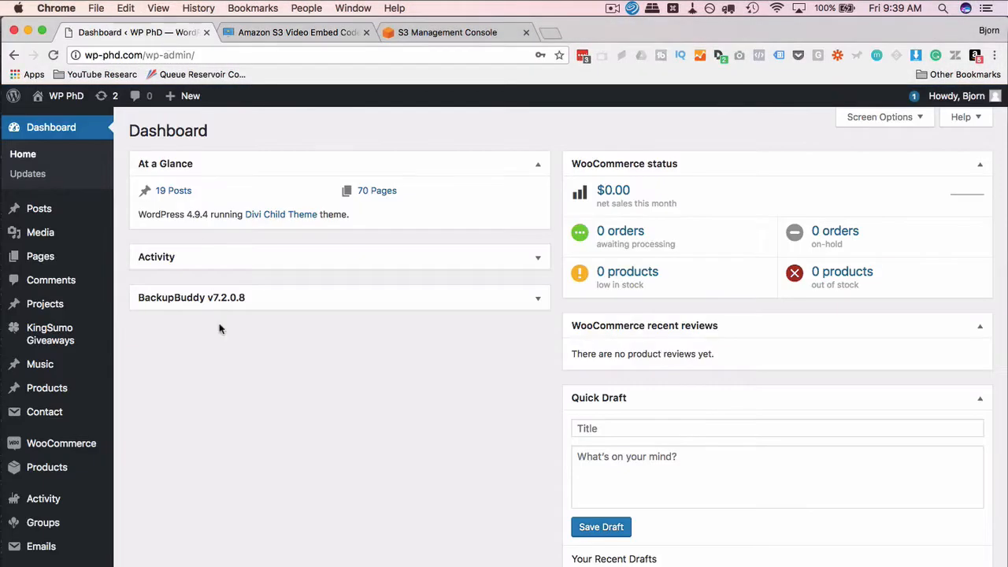
pyautogui.moveTo(47, 258)
pyautogui.write('A')
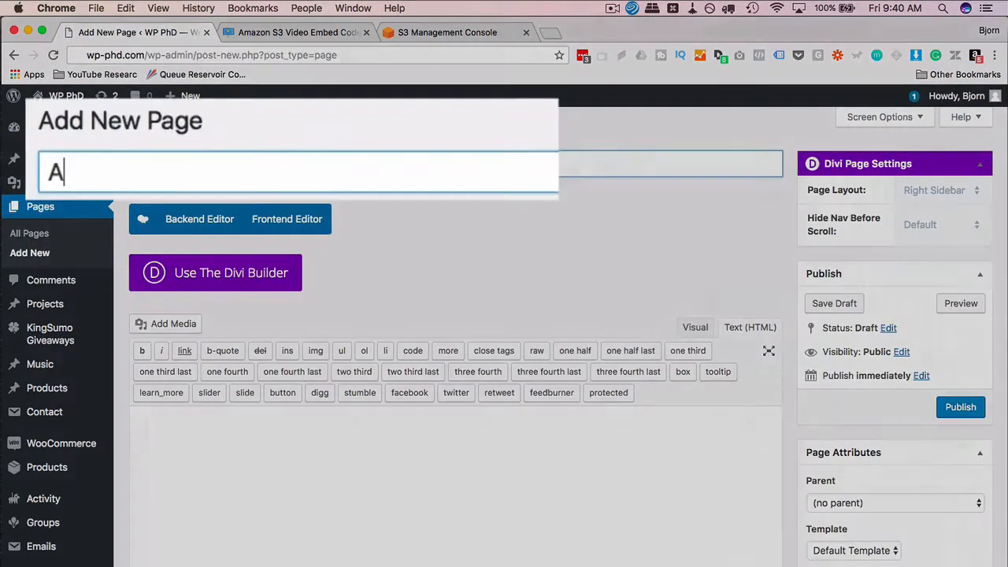
pyautogui.write('mazon S3 V')
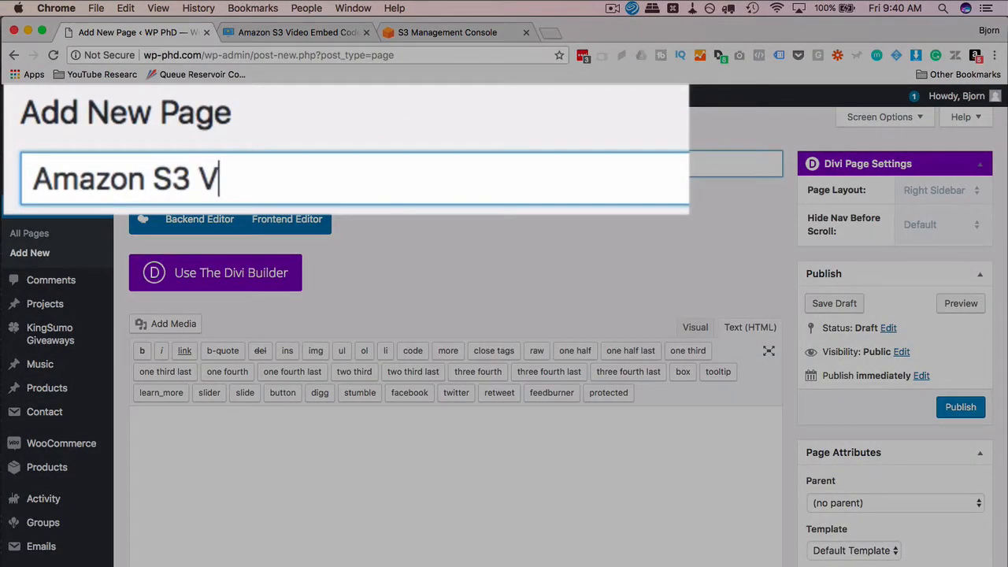
pyautogui.write('ideo Embed')
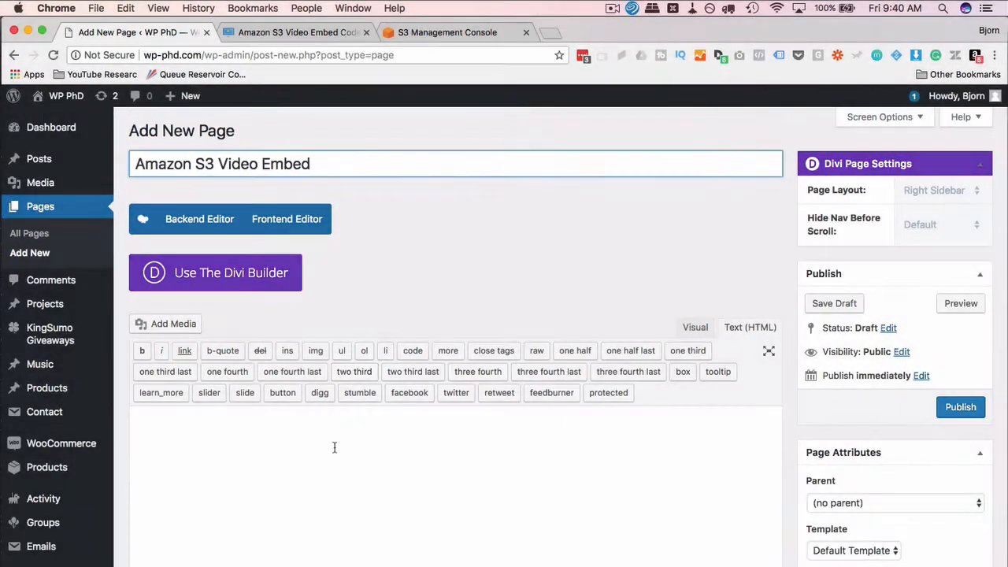
# Step: Paste the copied video embed code into the new page's HTML content
pyautogui.click(258, 453)
pyautogui.rightClick(258, 457)
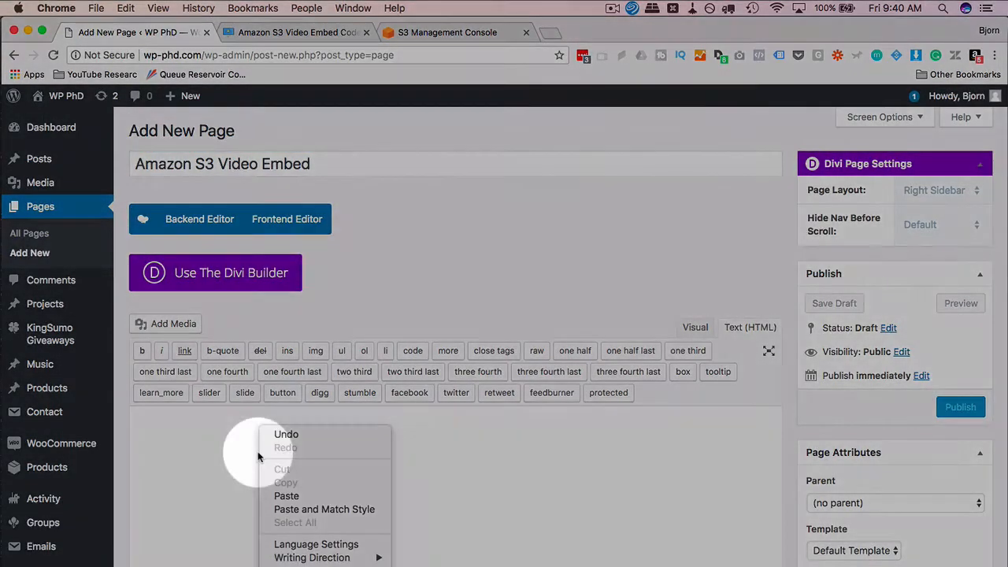
pyautogui.click(286, 495)
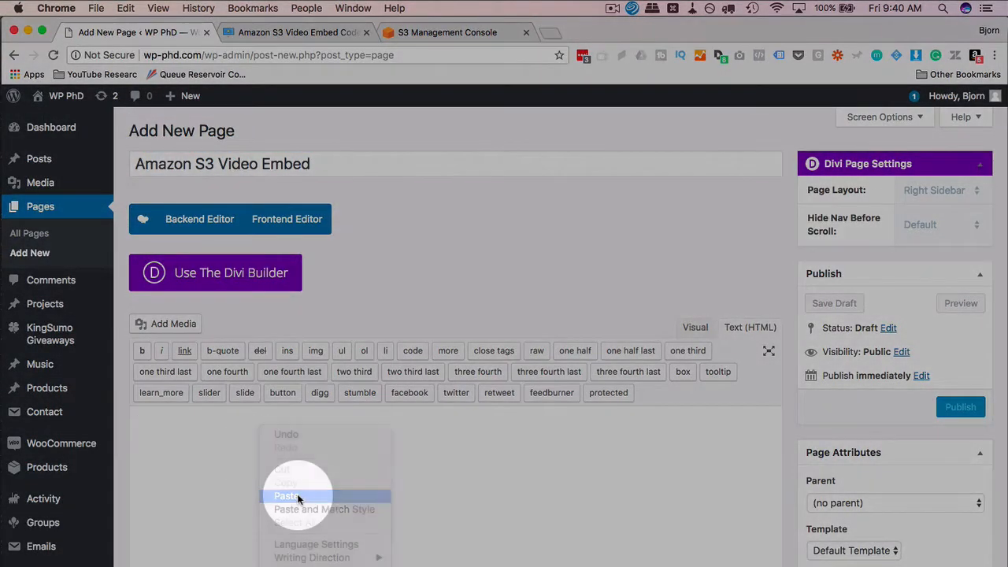
# Step: Examine the video tag and the PATH-TO-STILL-IMAGE and PATH-TO-VIDEO placeholders in the pasted code
pyautogui.doubleClick(156, 421)
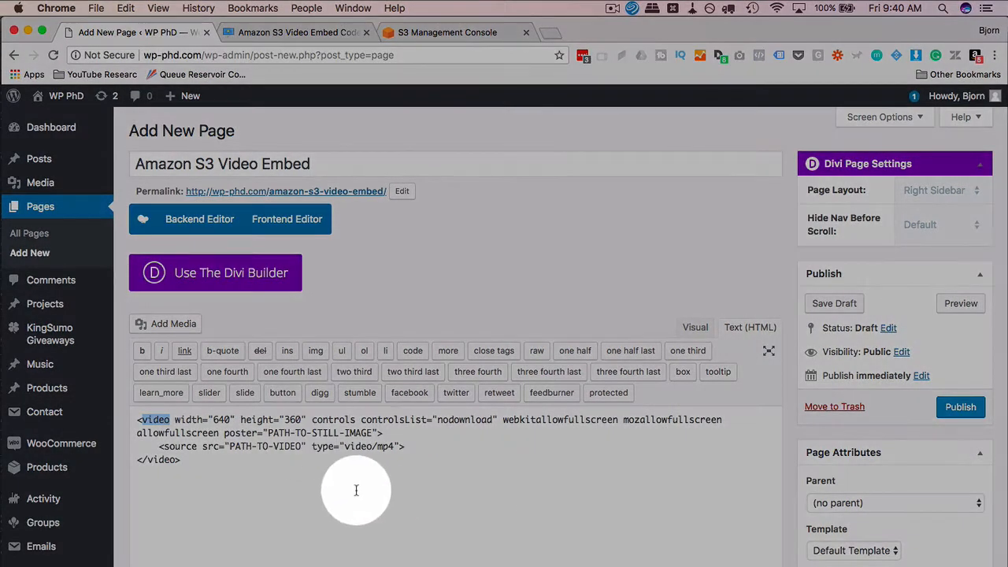
pyautogui.moveTo(267, 433); pyautogui.dragTo(372, 433)
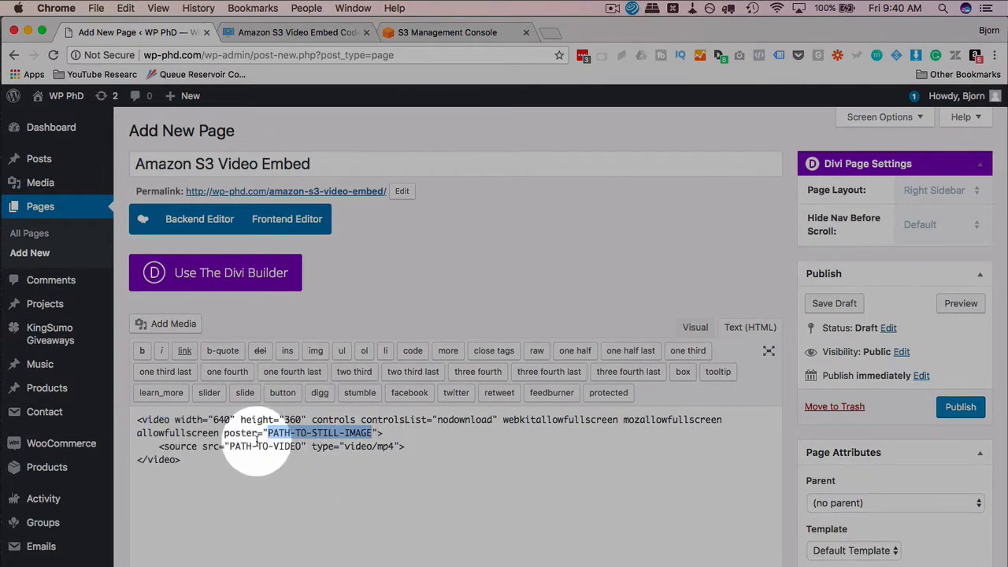
pyautogui.moveTo(229, 447); pyautogui.dragTo(301, 447)
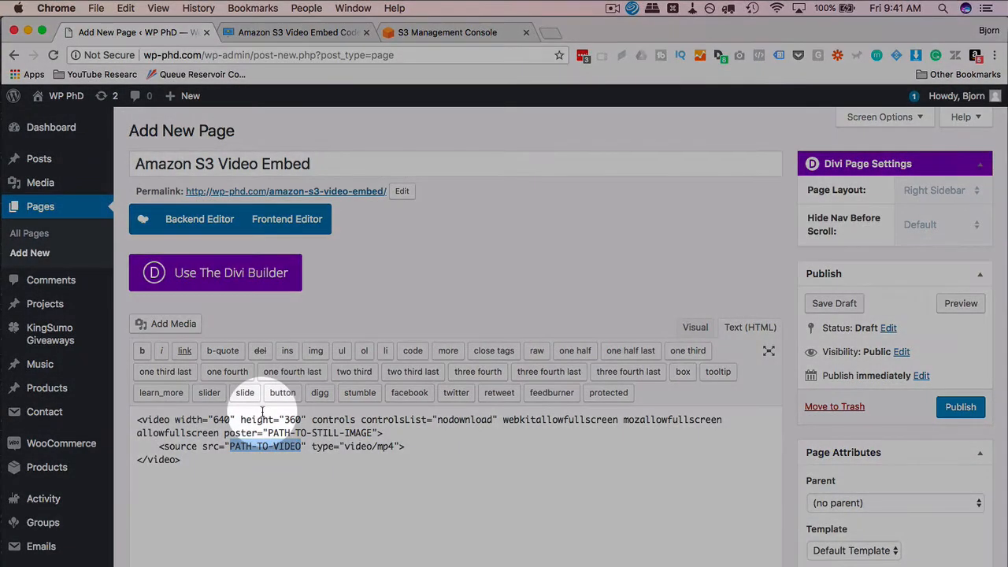
pyautogui.click(253, 471)
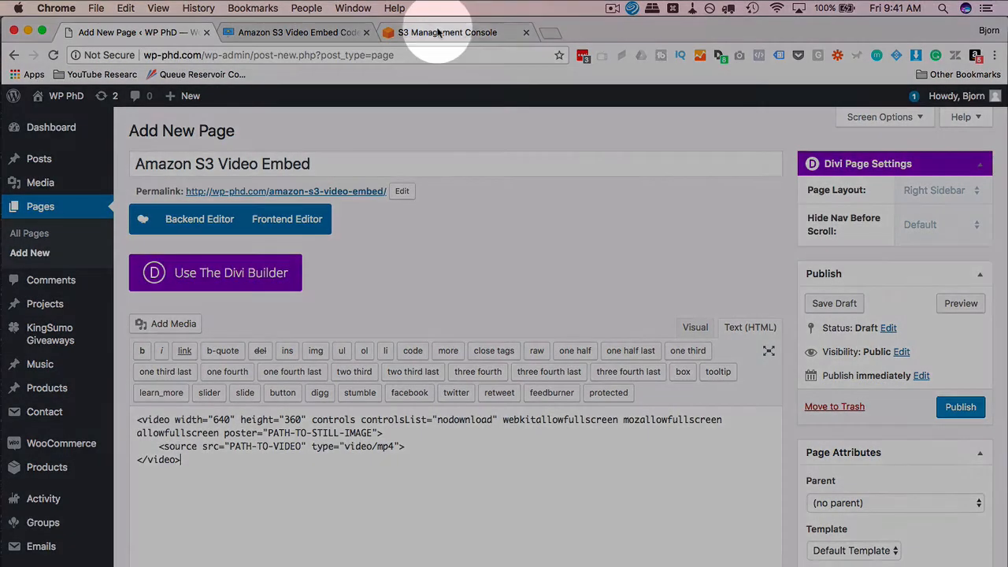
# Step: Switch to the S3 Management Console and open the wpll bucket's file list
pyautogui.click(445, 32)
pyautogui.scroll(-5, 36, 482)
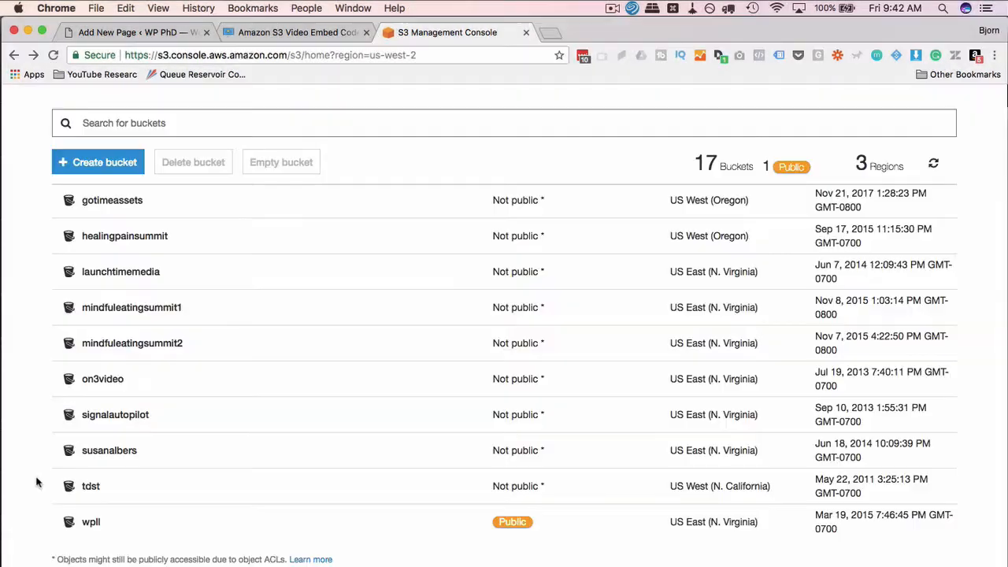
pyautogui.click(100, 163)
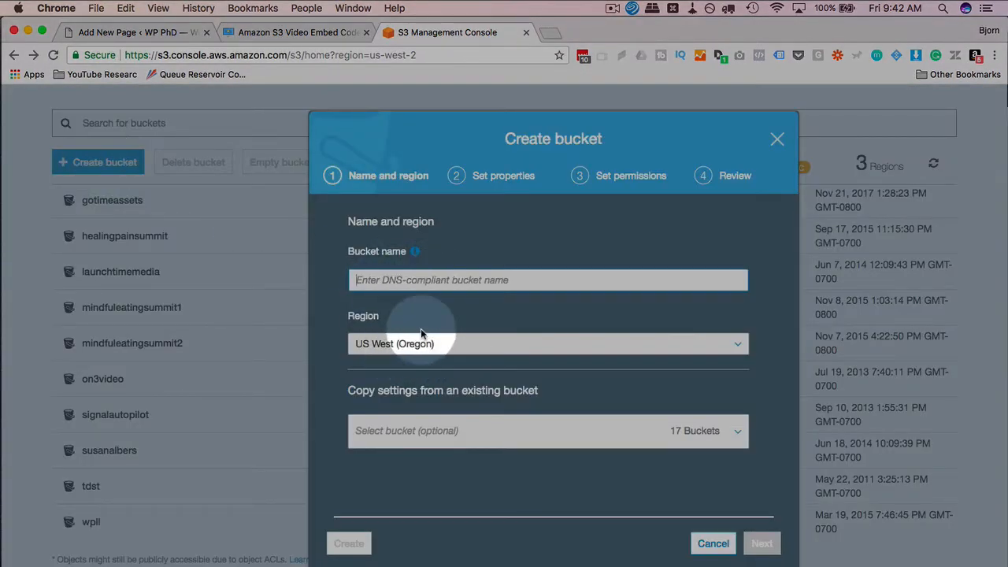
pyautogui.click(777, 143)
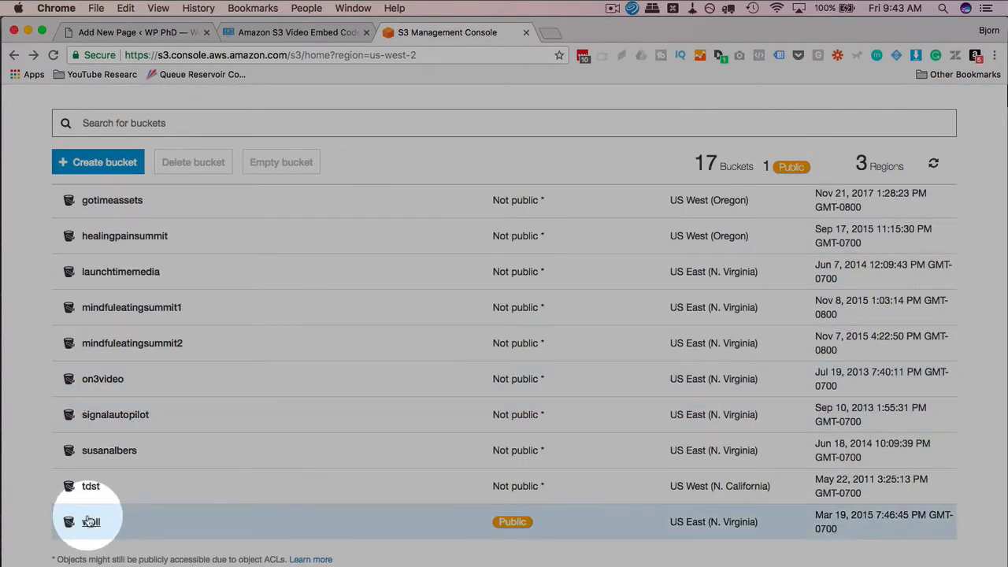
pyautogui.click(91, 523)
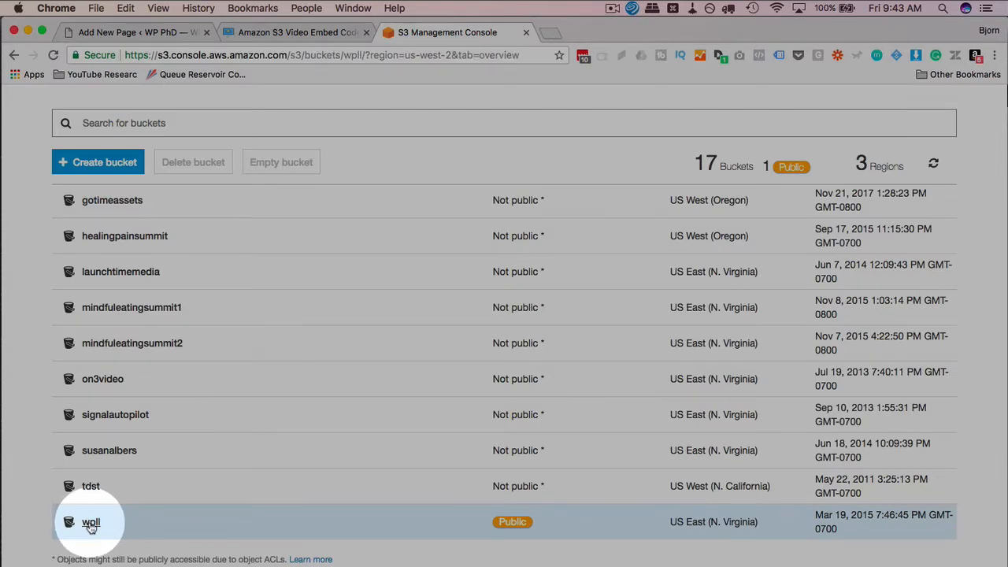
pyautogui.scroll(-3, 11, 333)
pyautogui.scroll(-3, 10, 334)
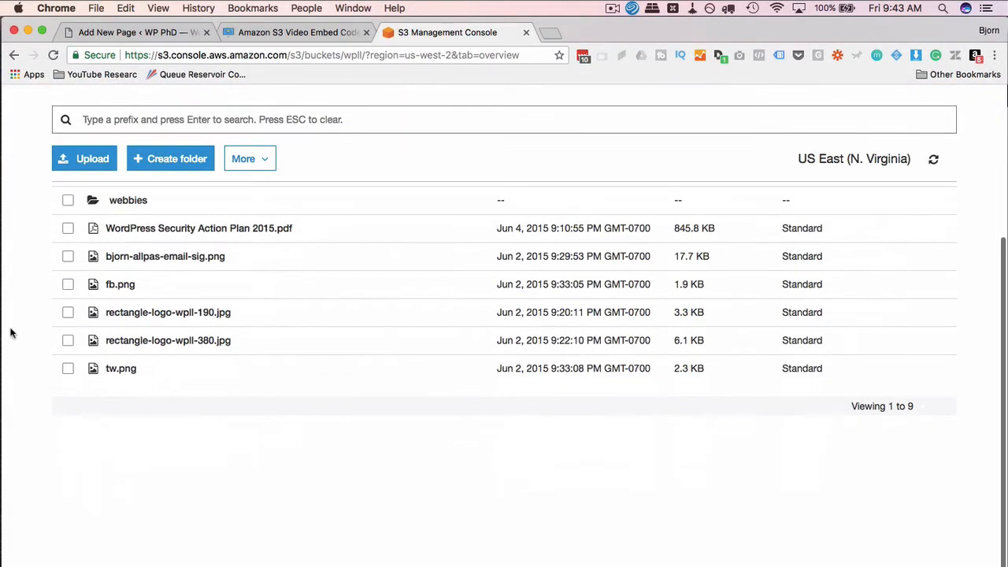
pyautogui.scroll(1, 15, 326)
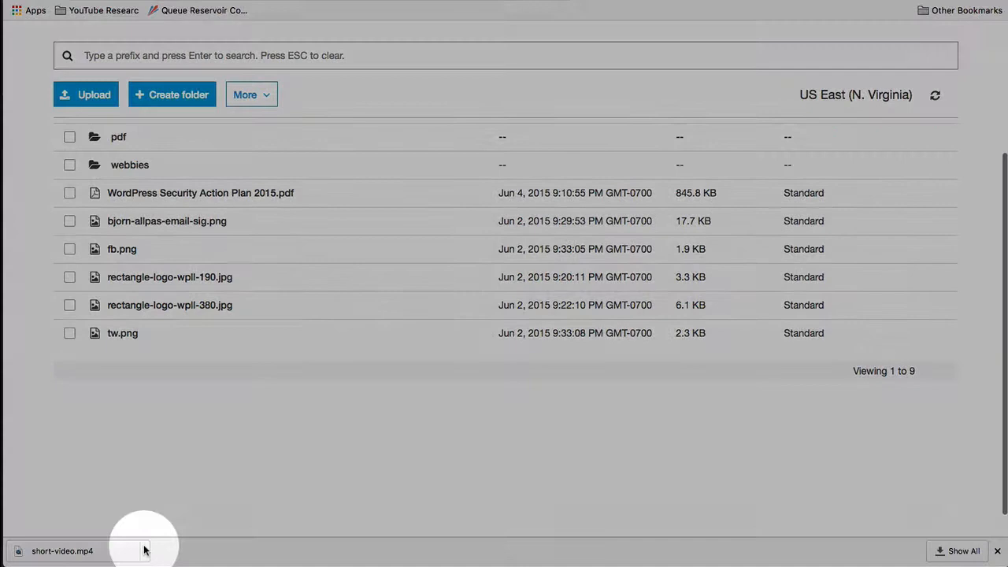
# Step: Locate the downloaded short-video.mp4 in Finder and add it to a new upload for the wpll bucket
pyautogui.click(145, 550)
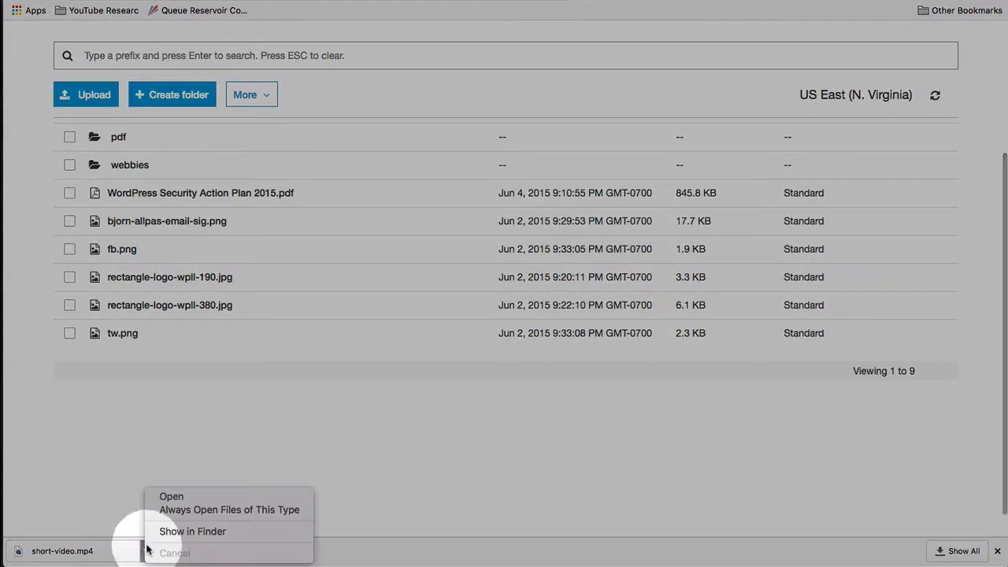
pyautogui.click(173, 534)
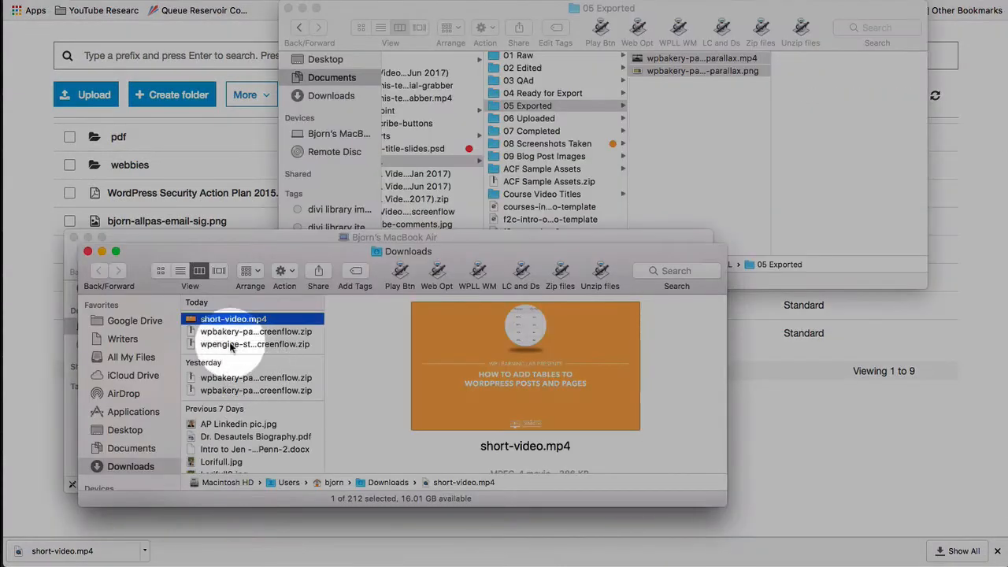
pyautogui.moveTo(209, 320); pyautogui.dragTo(192, 180)
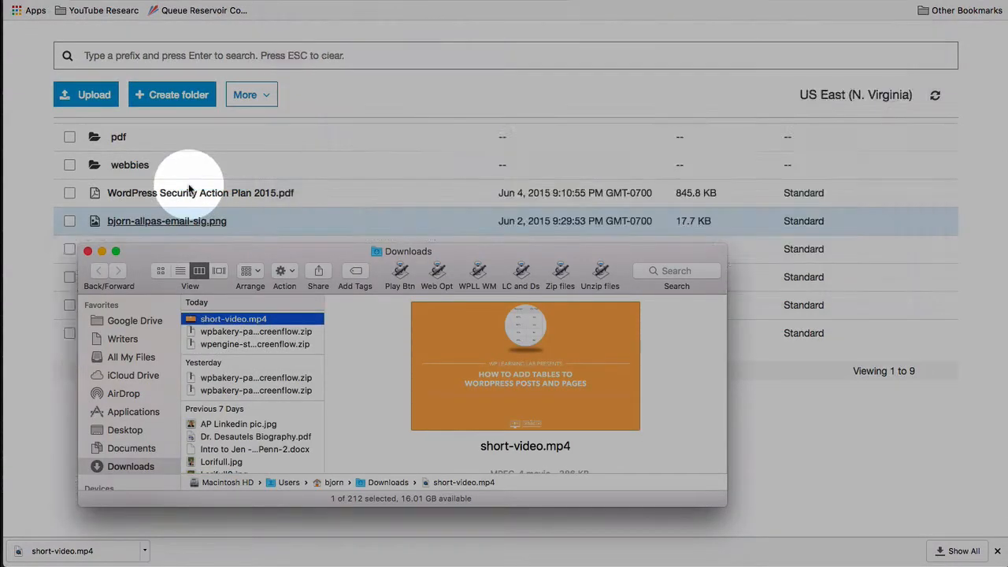
pyautogui.click(512, 216)
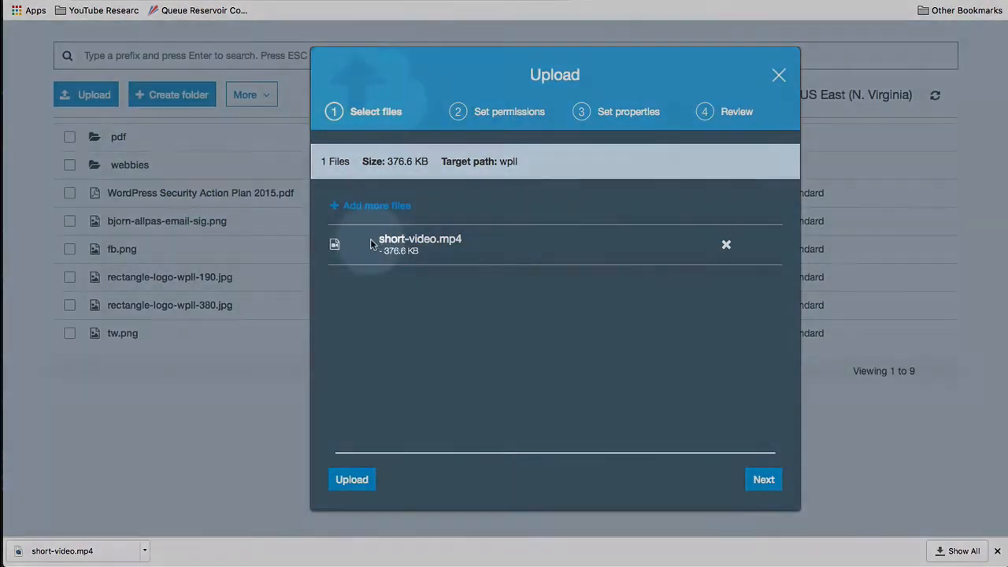
pyautogui.moveTo(369, 241); pyautogui.dragTo(463, 253)
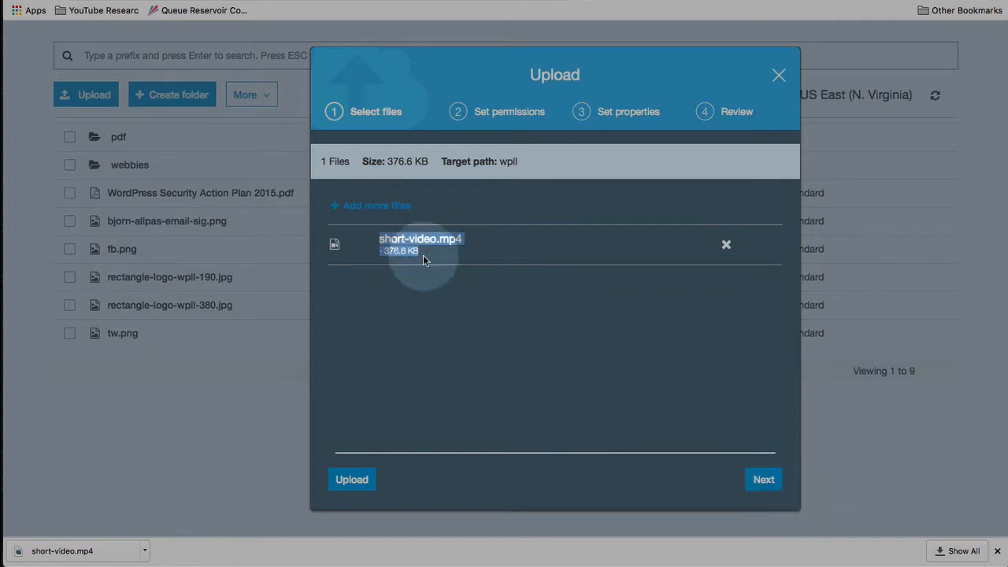
pyautogui.click(530, 311)
# Step: In the upload's permissions, grant public read access to the video file
pyautogui.click(764, 480)
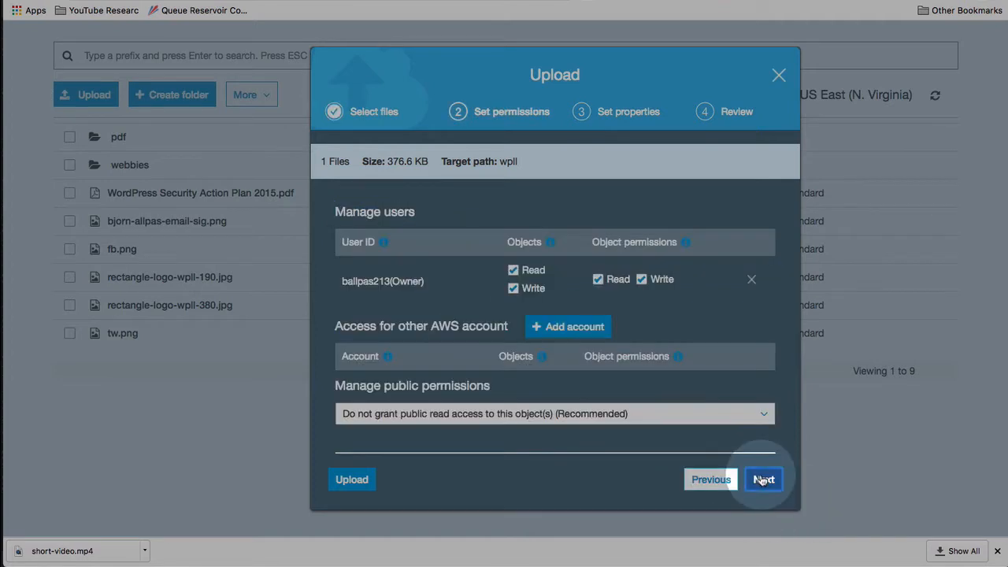
pyautogui.click(488, 323)
pyautogui.scroll(-1, 471, 308)
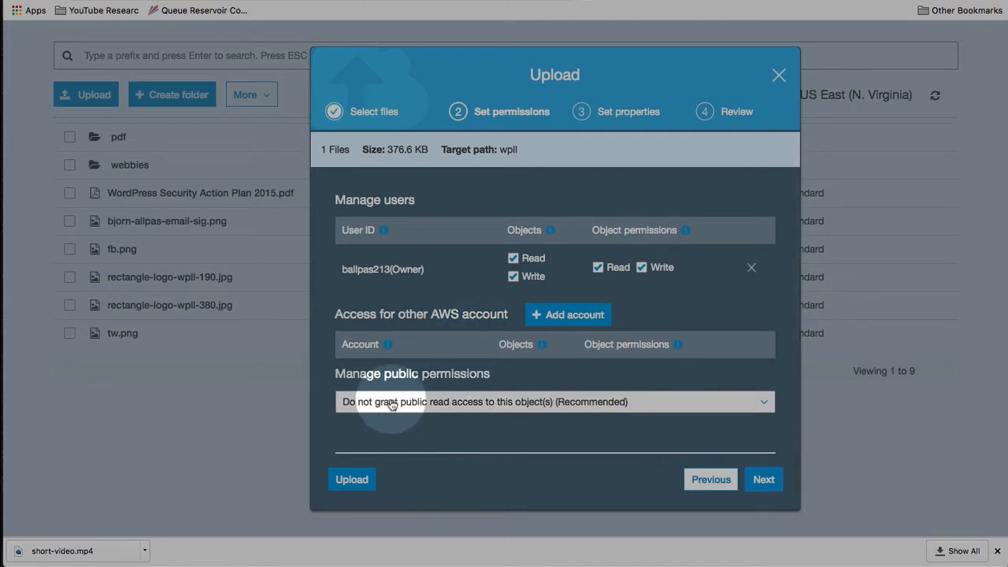
pyautogui.click(475, 404)
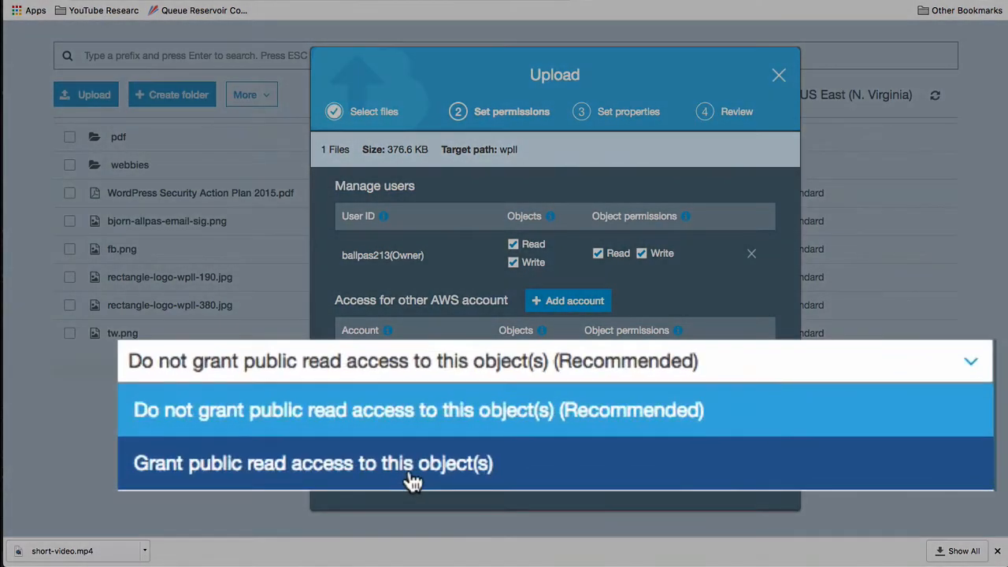
pyautogui.click(282, 470)
pyautogui.scroll(-2, 504, 405)
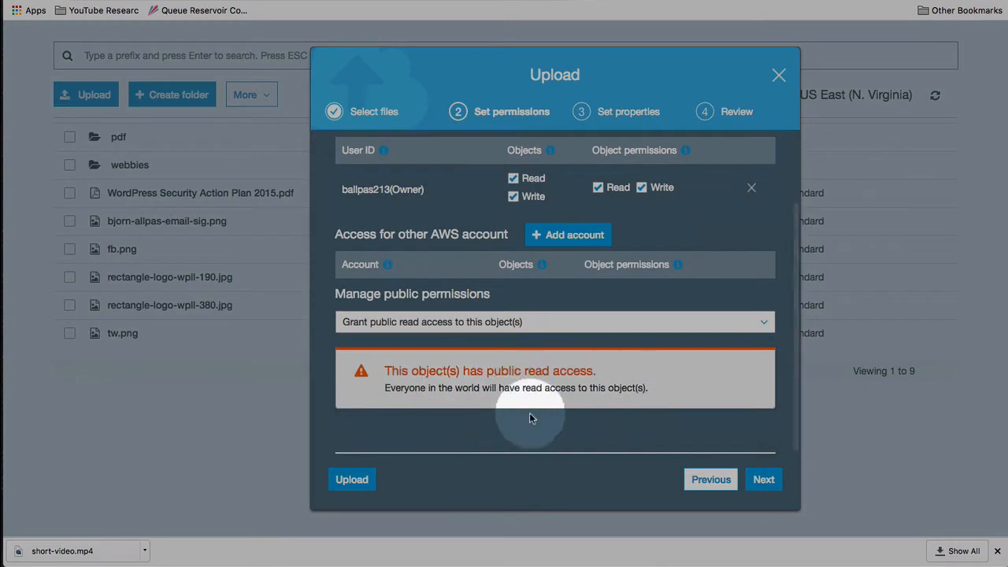
# Step: Keep the default upload properties and upload short-video.mp4 to the bucket
pyautogui.click(764, 480)
pyautogui.click(764, 479)
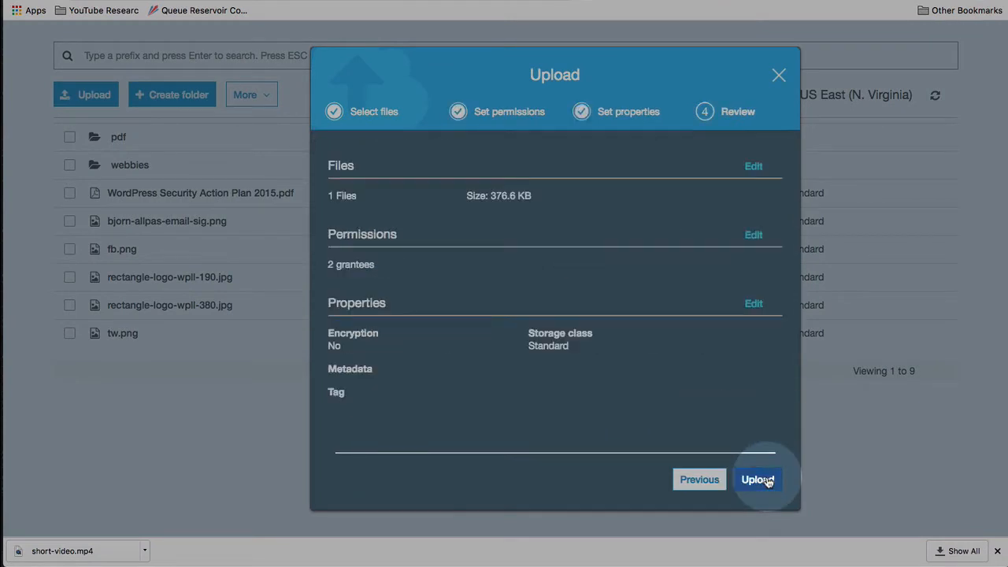
pyautogui.click(760, 480)
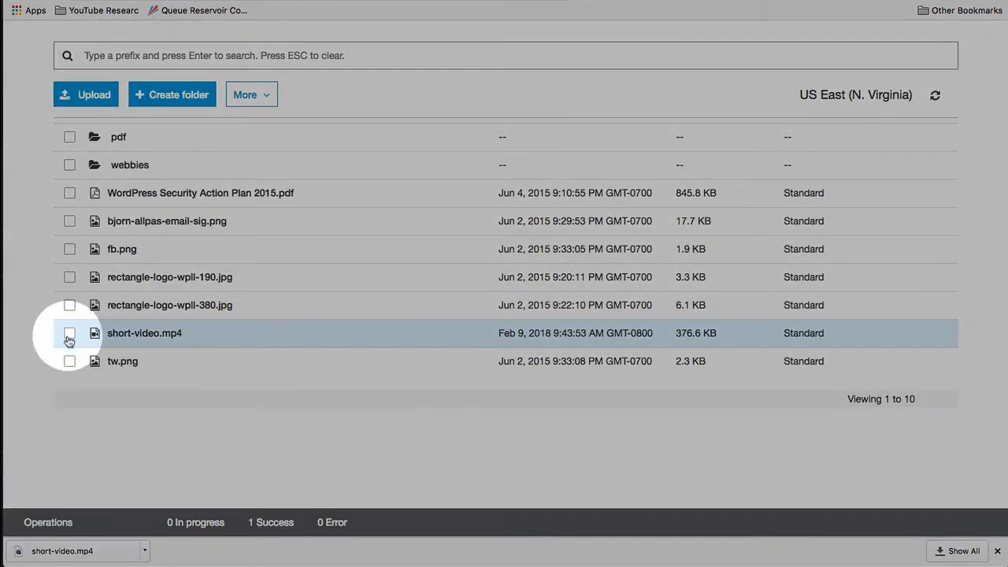
# Step: Copy the link address of short-video.mp4 from its details and return to the WordPress page editor
pyautogui.click(70, 336)
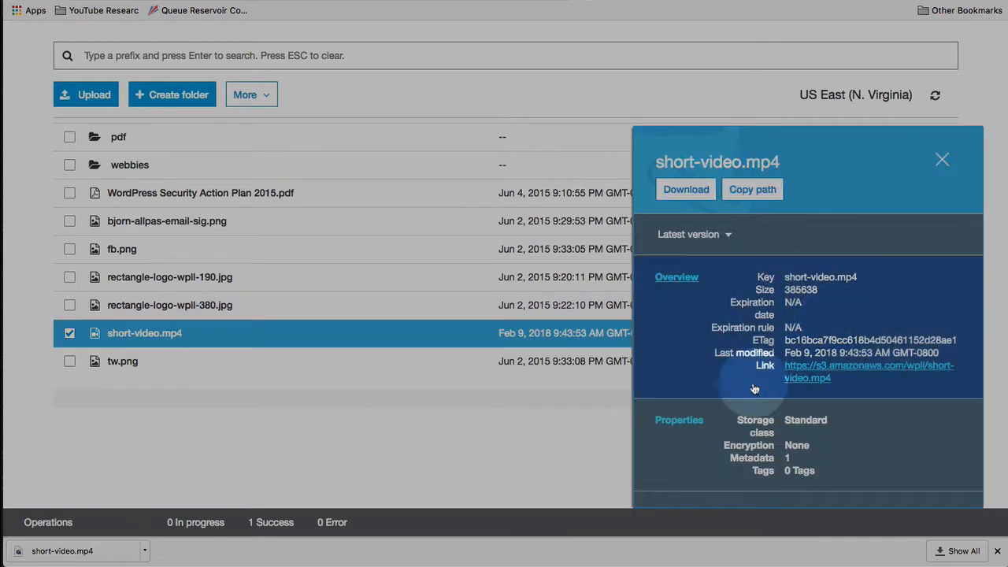
pyautogui.scroll(-2, 725, 299)
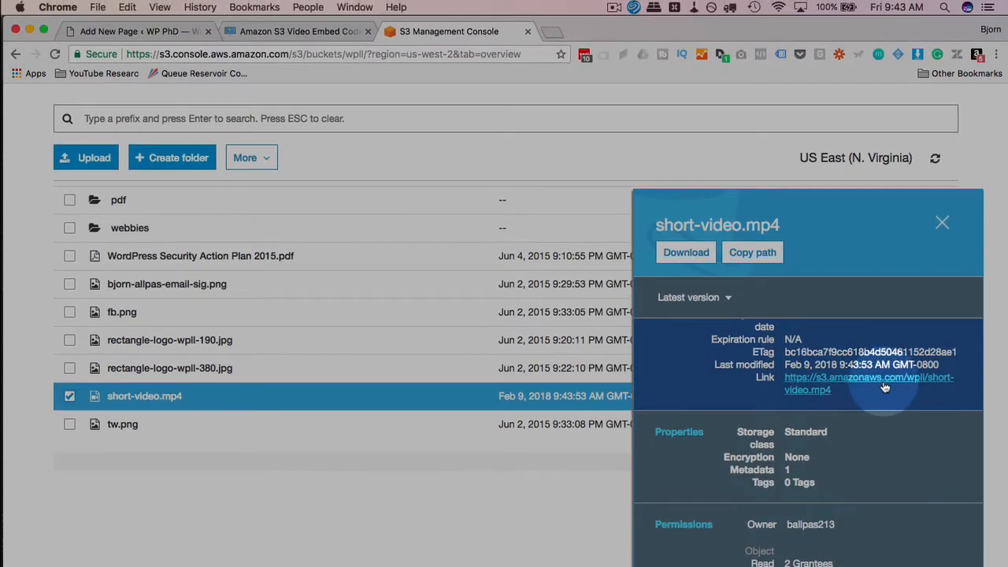
pyautogui.rightClick(805, 382)
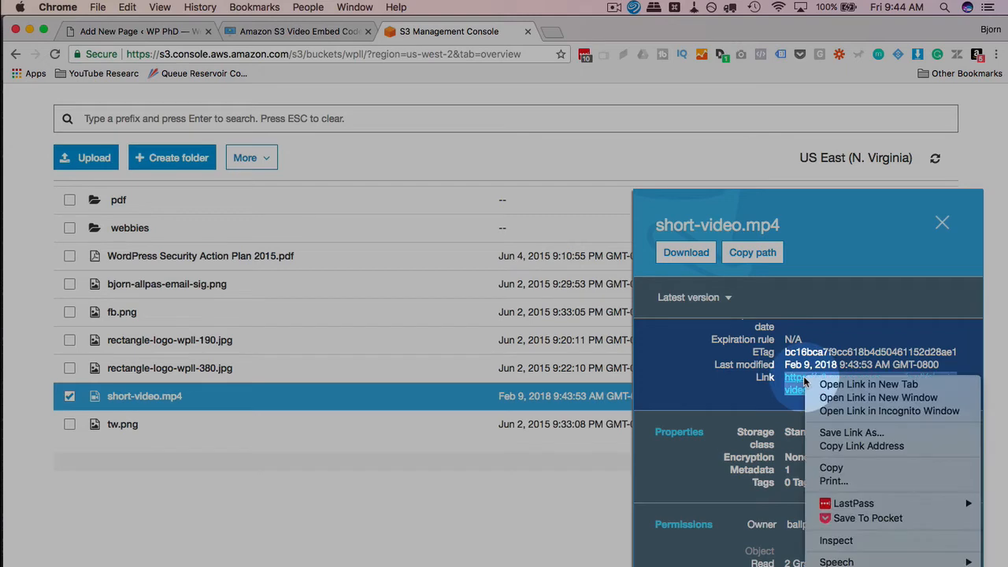
pyautogui.click(860, 450)
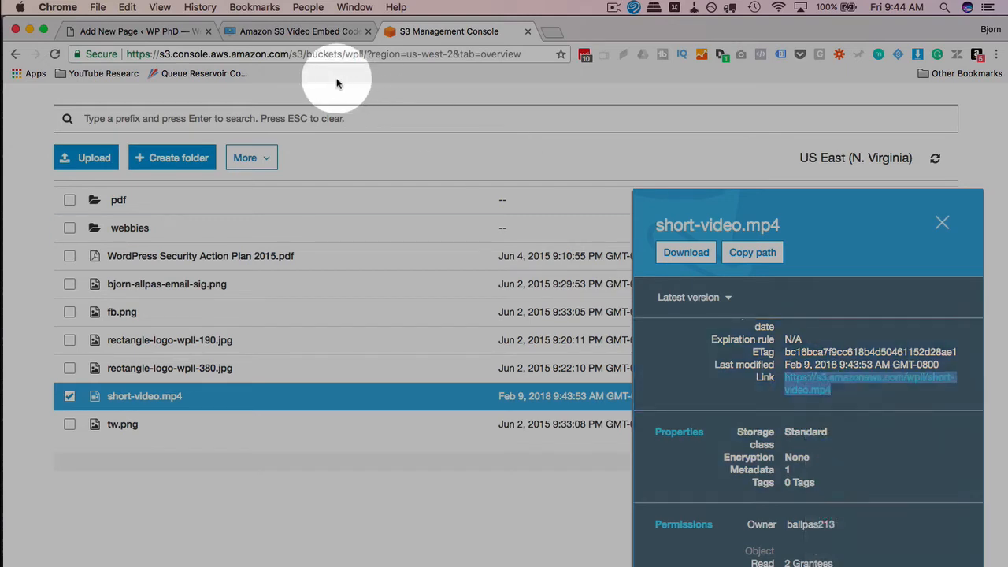
pyautogui.click(165, 33)
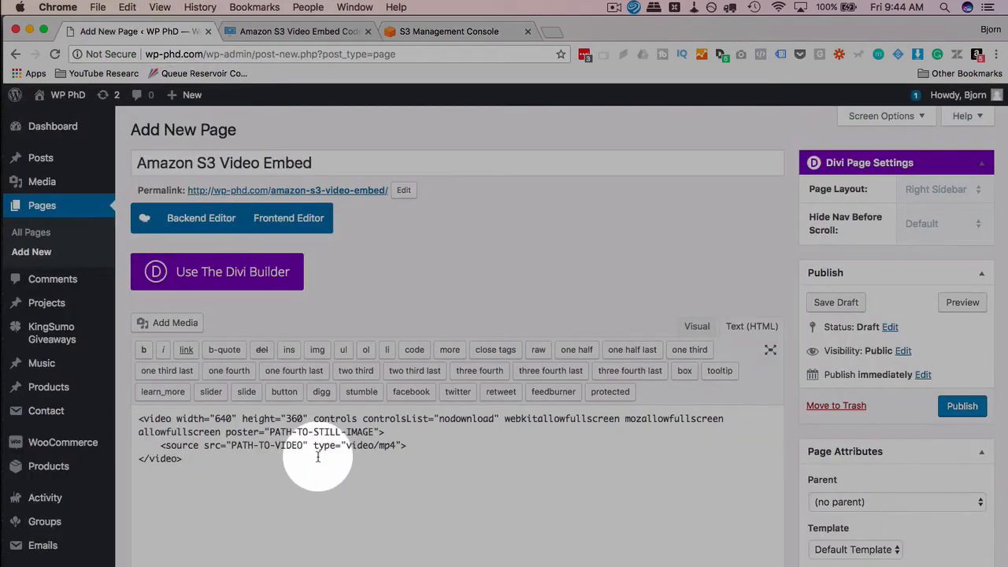
pyautogui.moveTo(231, 446); pyautogui.dragTo(302, 449)
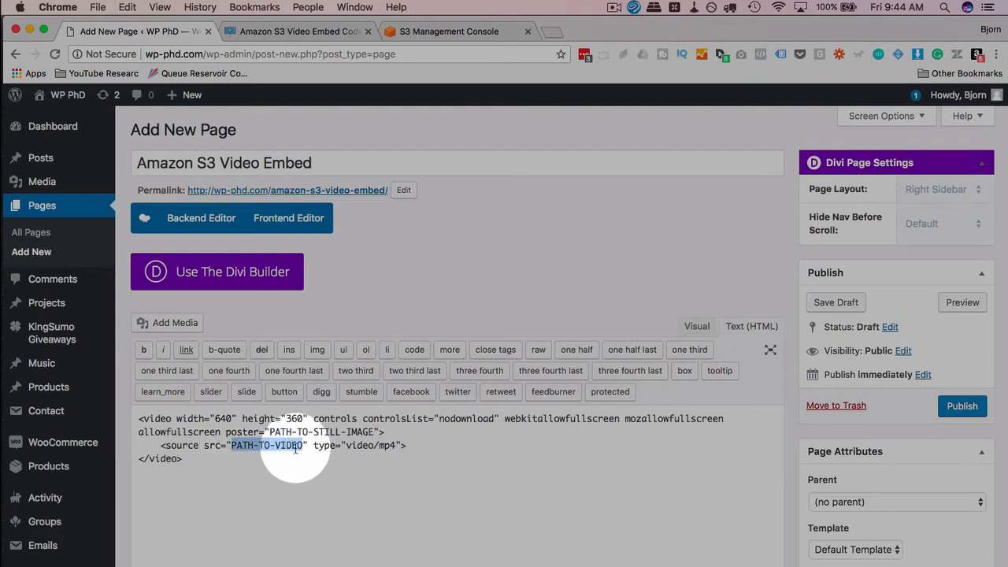
pyautogui.rightClick(294, 446)
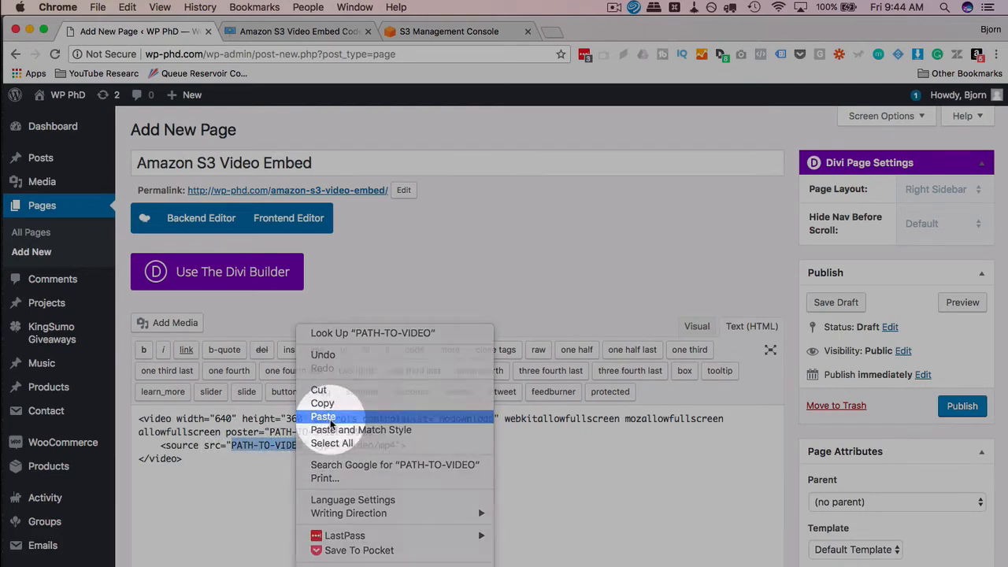
pyautogui.click(331, 422)
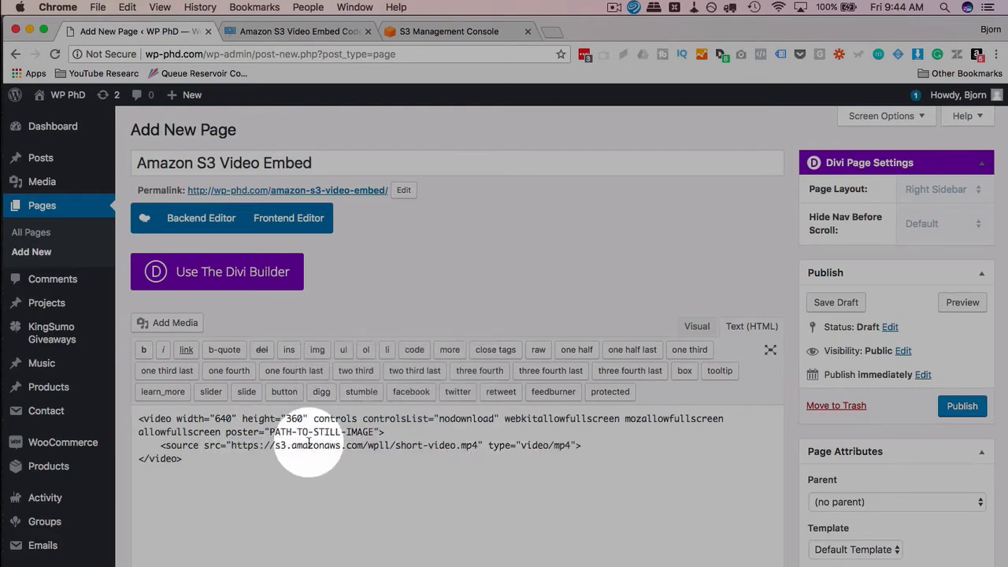
# Step: Remove the poster="PATH-TO-STILL-IMAGE" attribute and its preceding space from the video tag and publish the page
pyautogui.moveTo(381, 432); pyautogui.dragTo(227, 433)
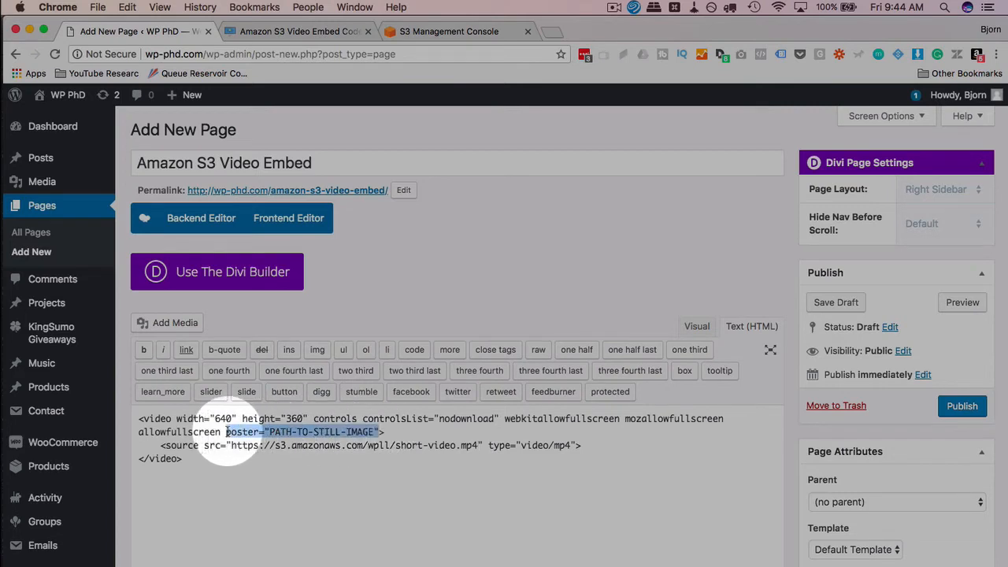
pyautogui.press('BackSpace')
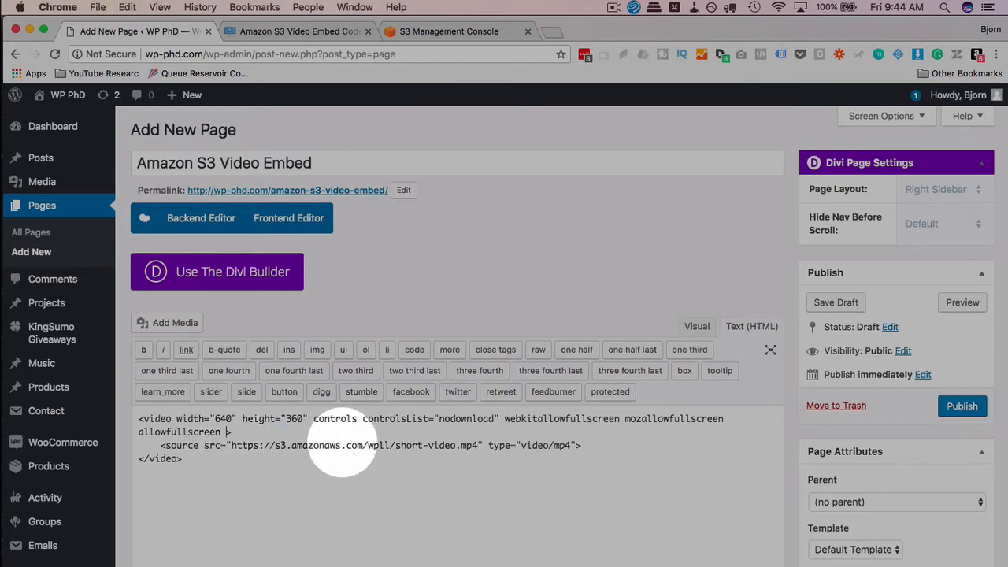
pyautogui.press('BackSpace')
pyautogui.click(962, 406)
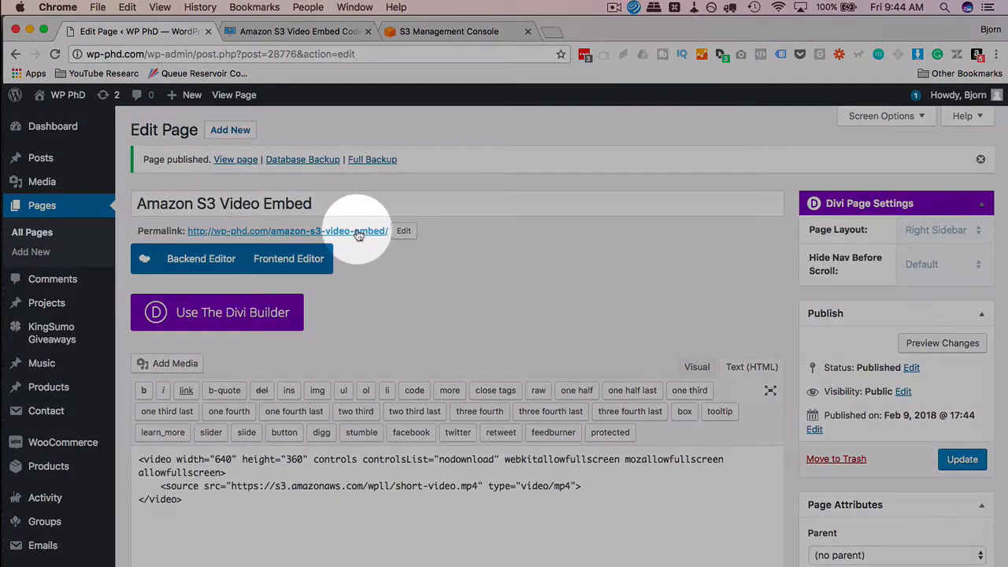
# Step: View the published Amazon S3 Video Embed page from its permalink, compare it with the embed code, and return to the page editor
pyautogui.click(357, 232)
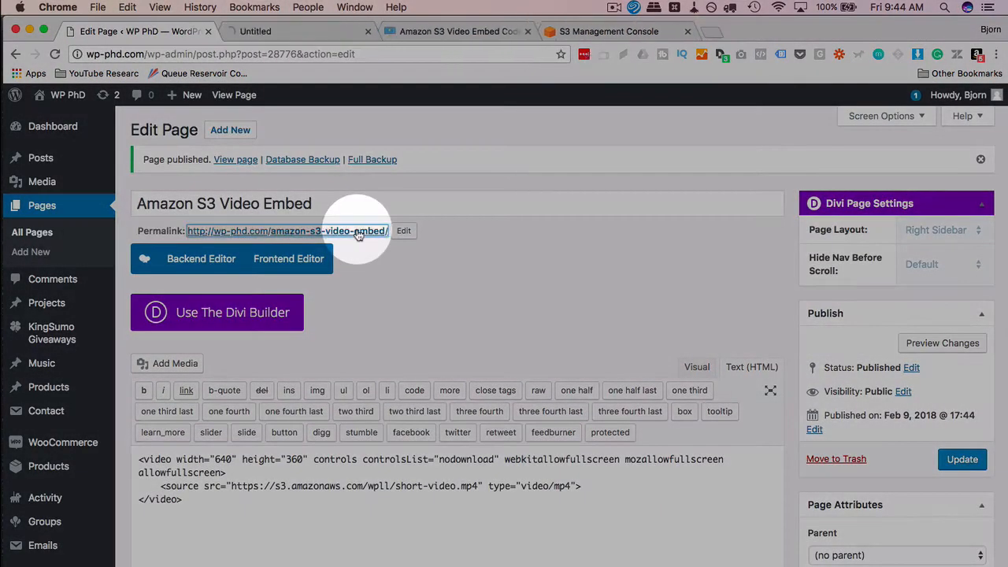
pyautogui.click(305, 32)
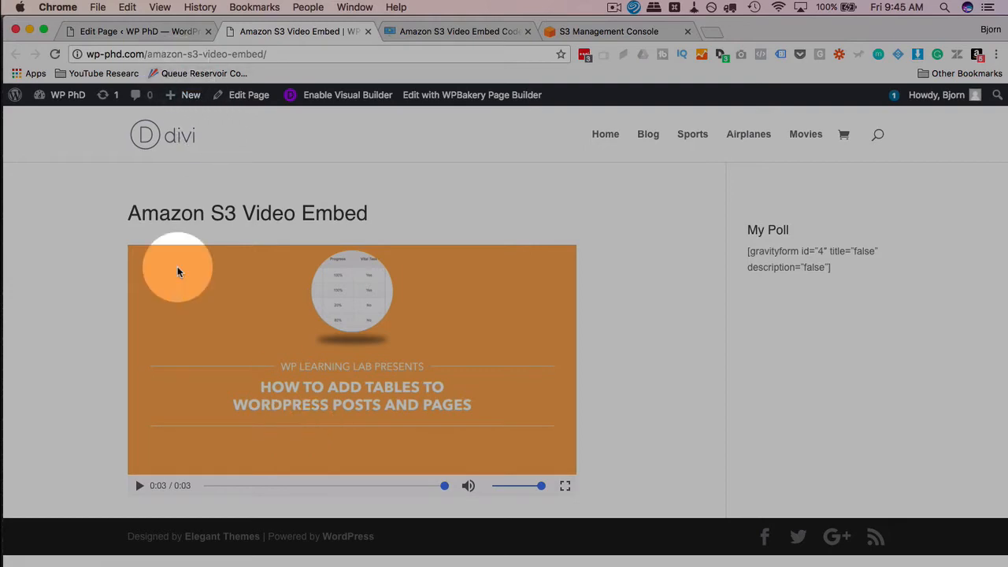
pyautogui.click(126, 32)
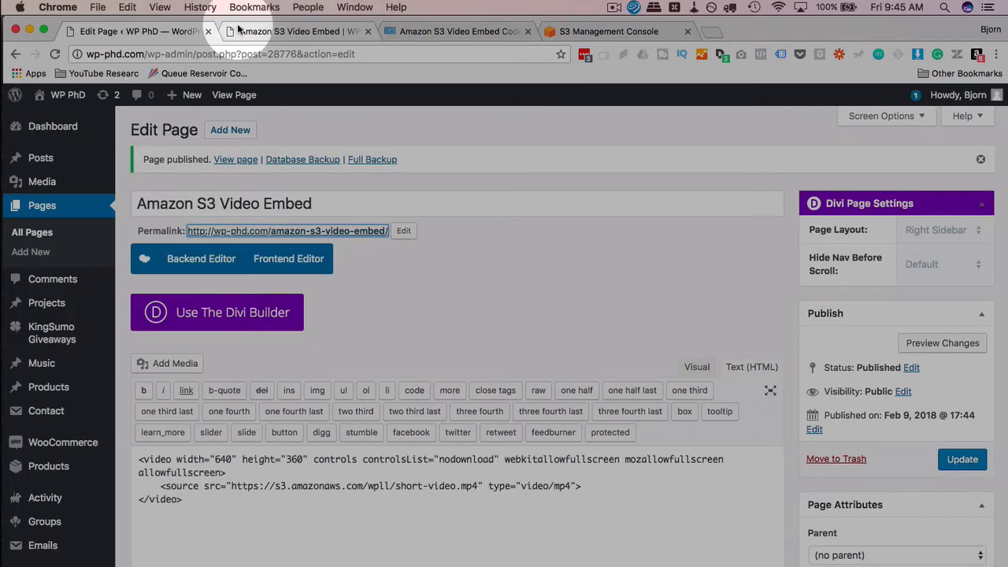
pyautogui.click(238, 30)
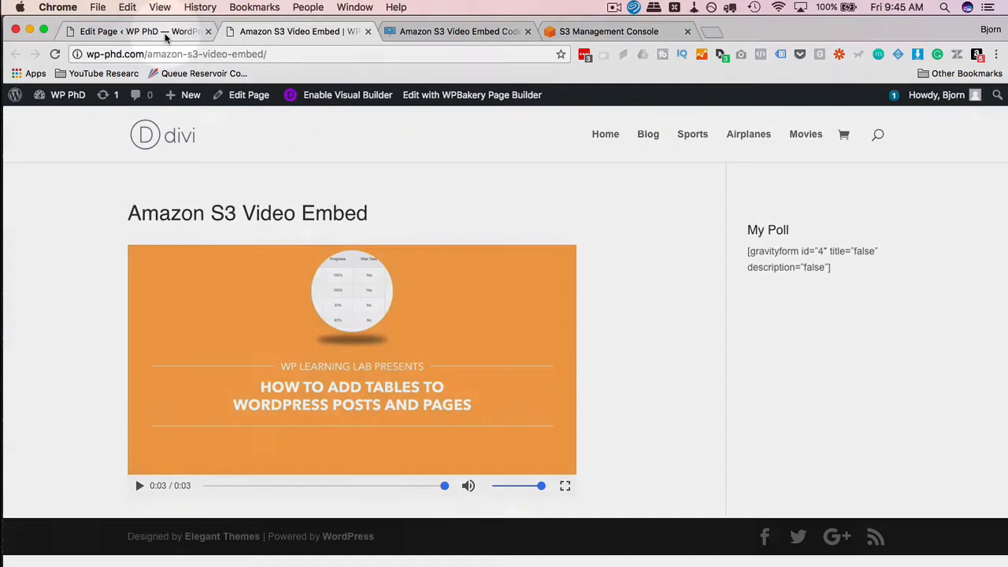
pyautogui.click(166, 36)
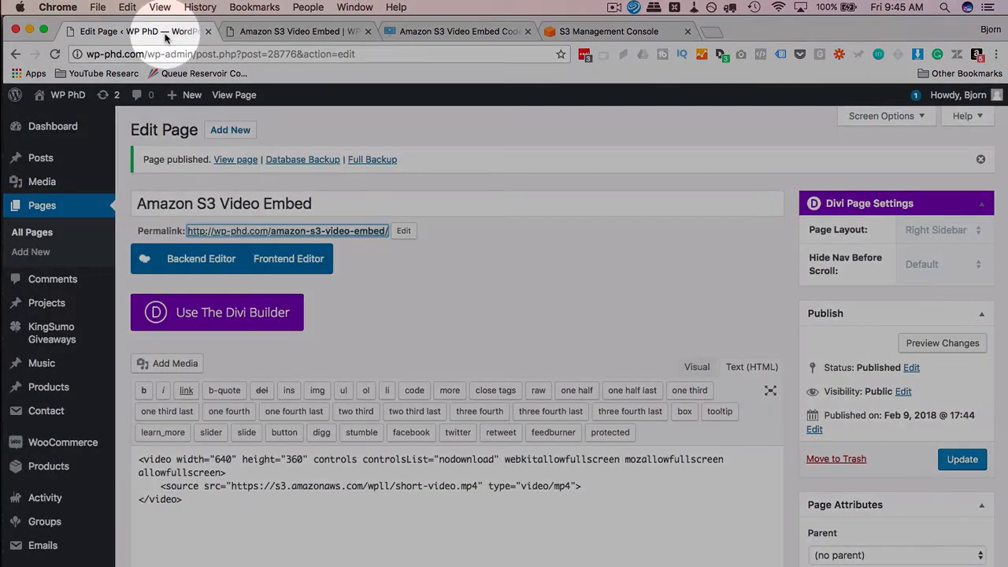
# Step: Paste the poster="PATH-TO-STILL-IMAGE" attribute back after allowfullscreen in the video tag
pyautogui.click(221, 473)
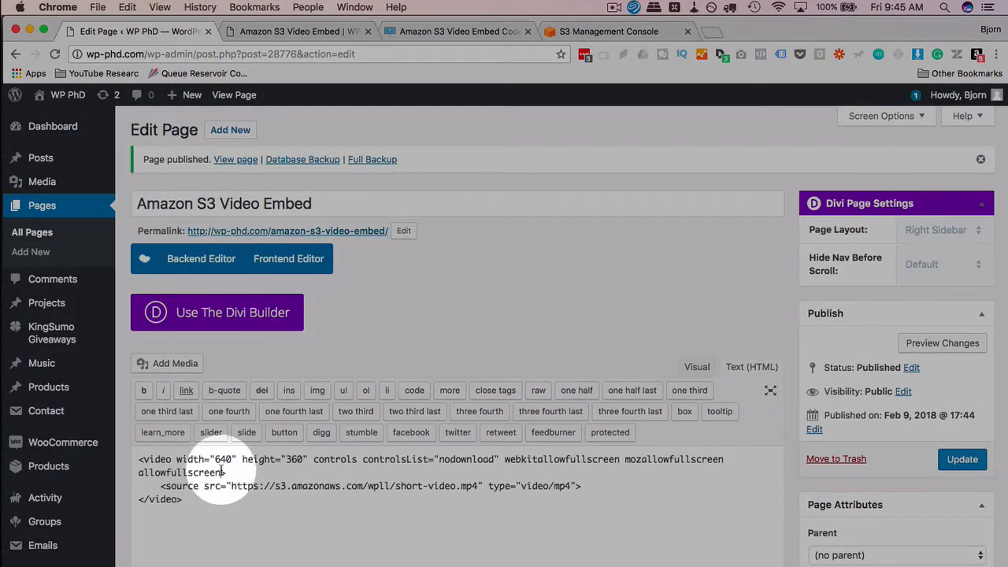
pyautogui.rightClick(227, 473)
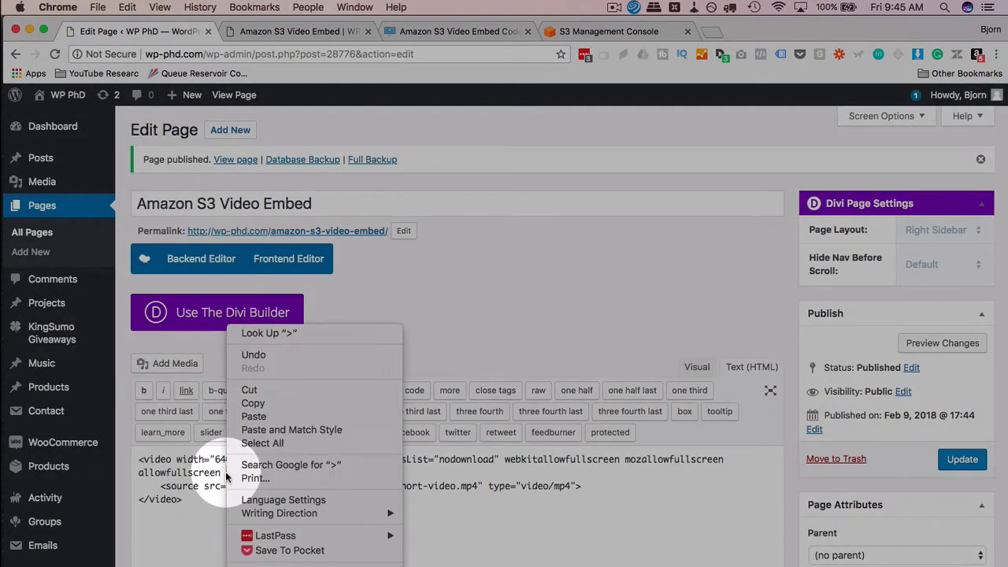
pyautogui.click(260, 418)
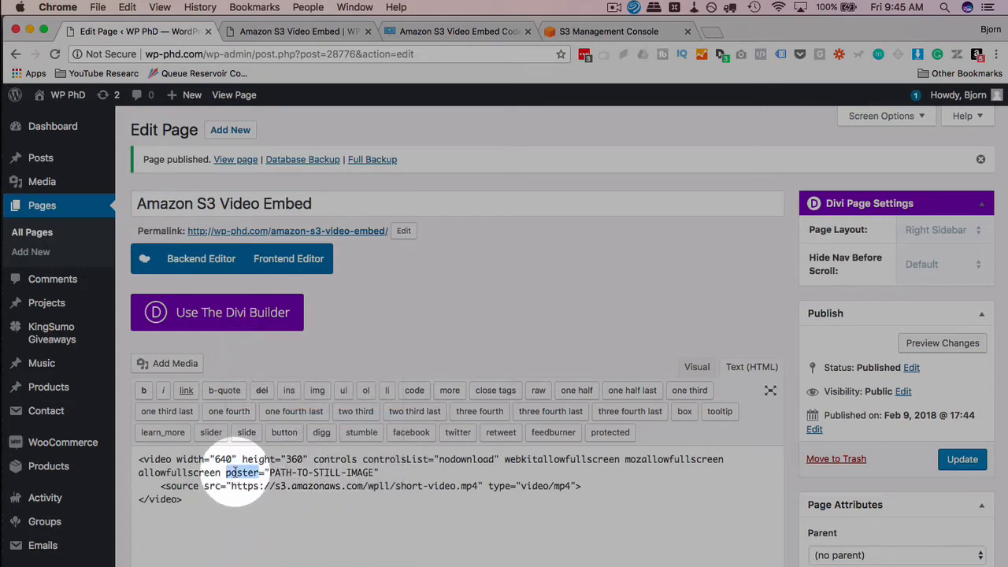
pyautogui.moveTo(235, 471); pyautogui.dragTo(226, 472)
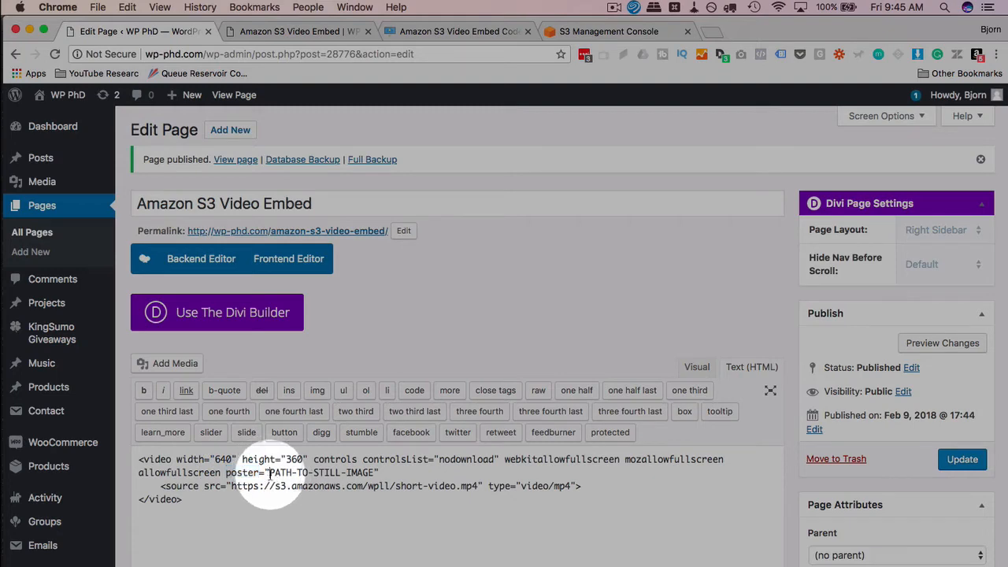
# Step: Select the PATH-TO-STILL-IMAGE placeholder and copy the link address of rectangle-logo-wpll-380.jpg from its details in the S3 bucket
pyautogui.moveTo(269, 472); pyautogui.dragTo(373, 473)
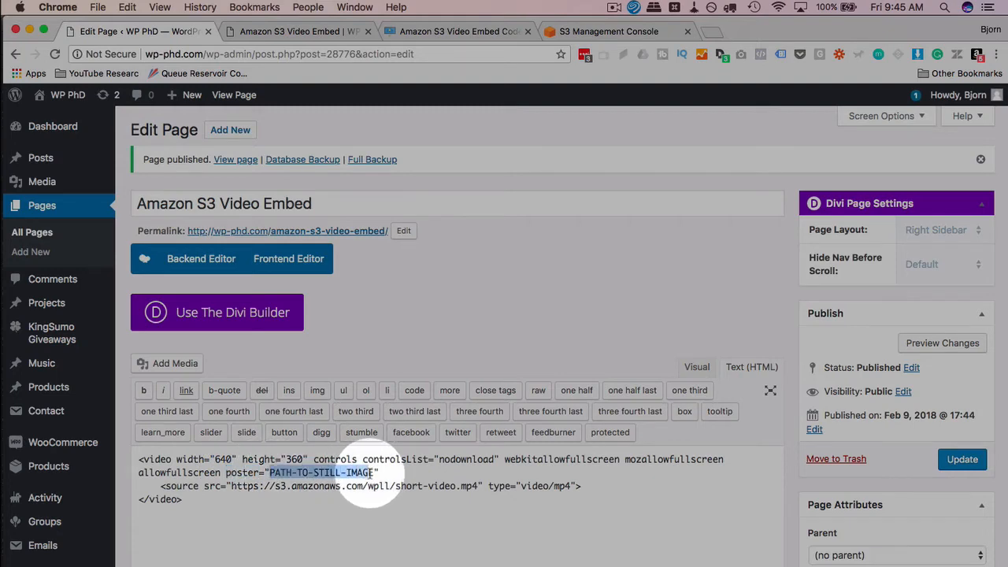
pyautogui.click(561, 30)
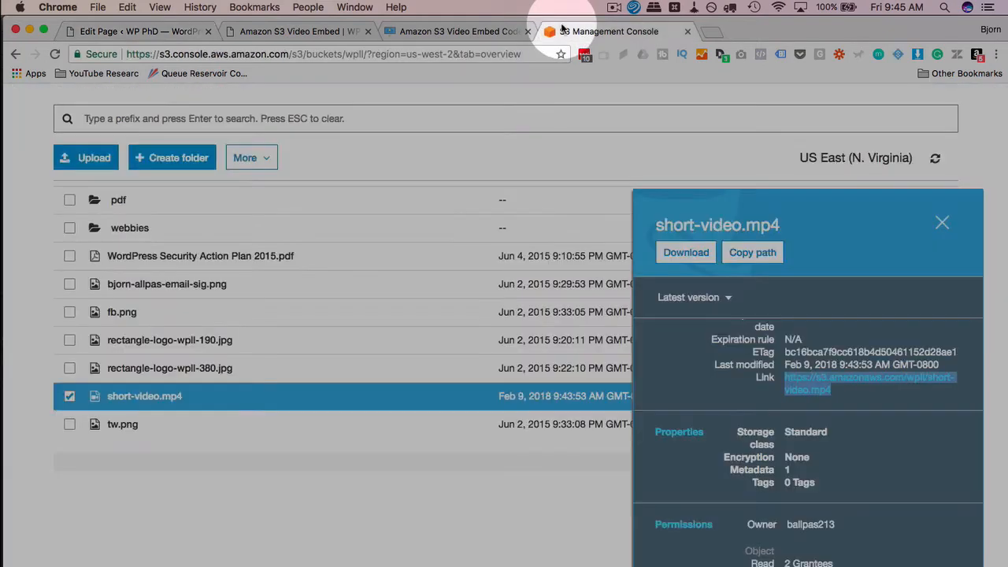
pyautogui.click(942, 222)
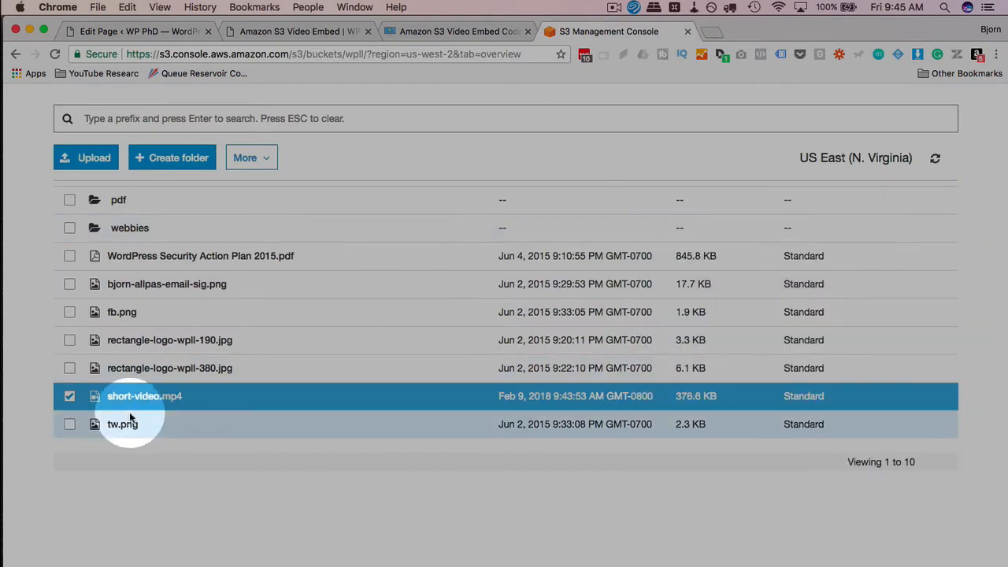
pyautogui.click(69, 397)
pyautogui.click(69, 369)
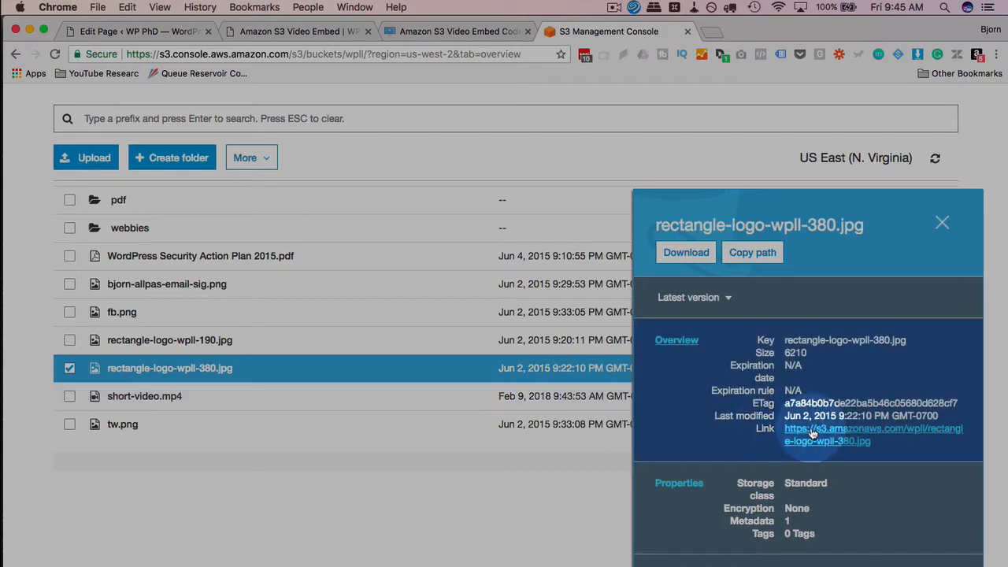
pyautogui.rightClick(812, 433)
pyautogui.click(856, 465)
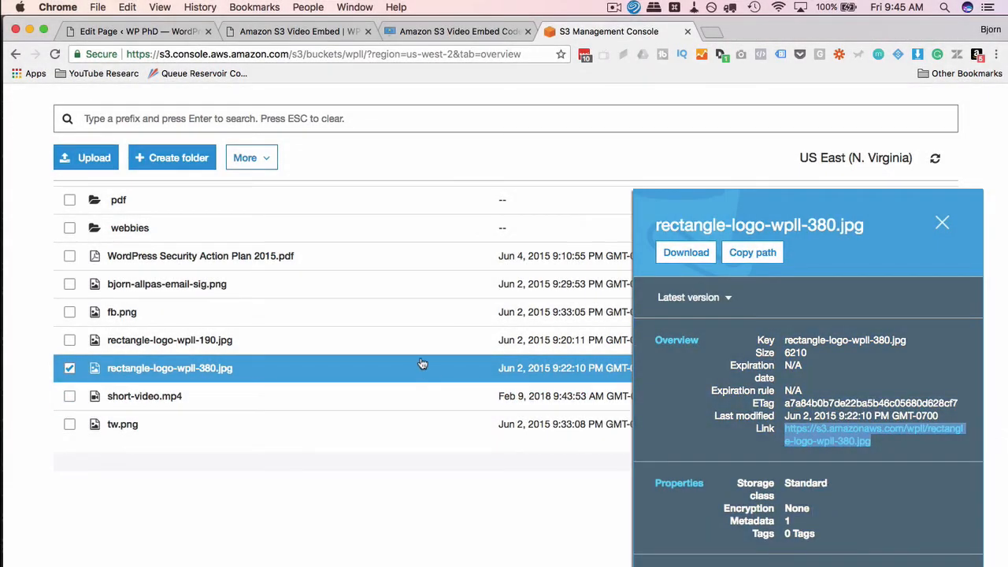
# Step: Replace the PATH-TO-STILL-IMAGE placeholder in the page editor with the copied rectangle-logo-wpll-380.jpg link and update the page
pyautogui.click(144, 33)
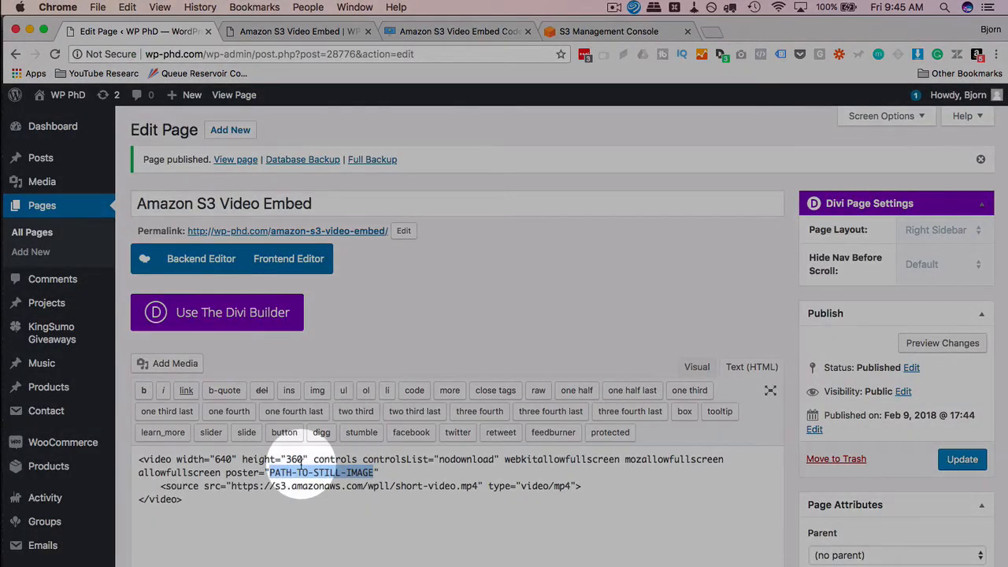
pyautogui.rightClick(300, 471)
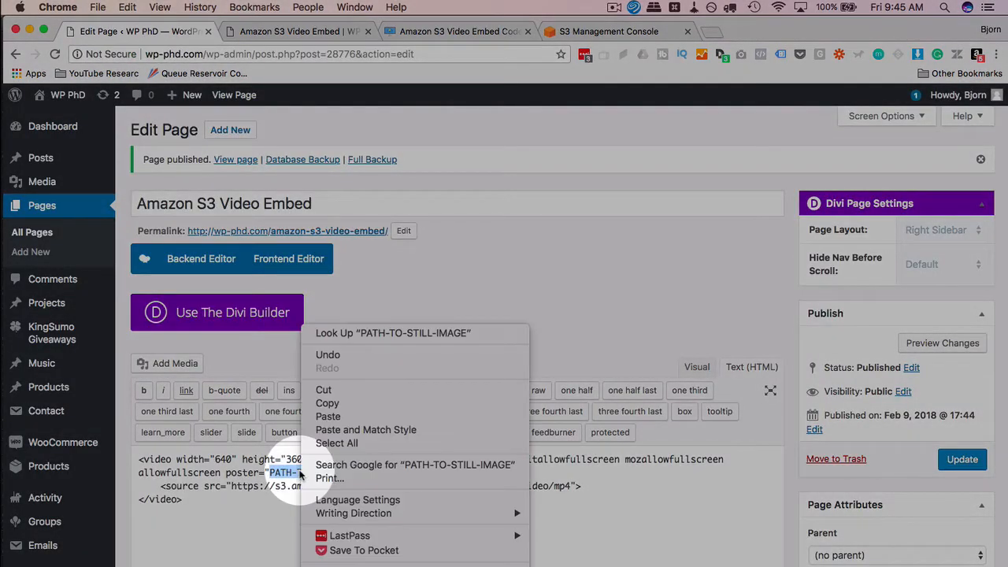
pyautogui.click(347, 416)
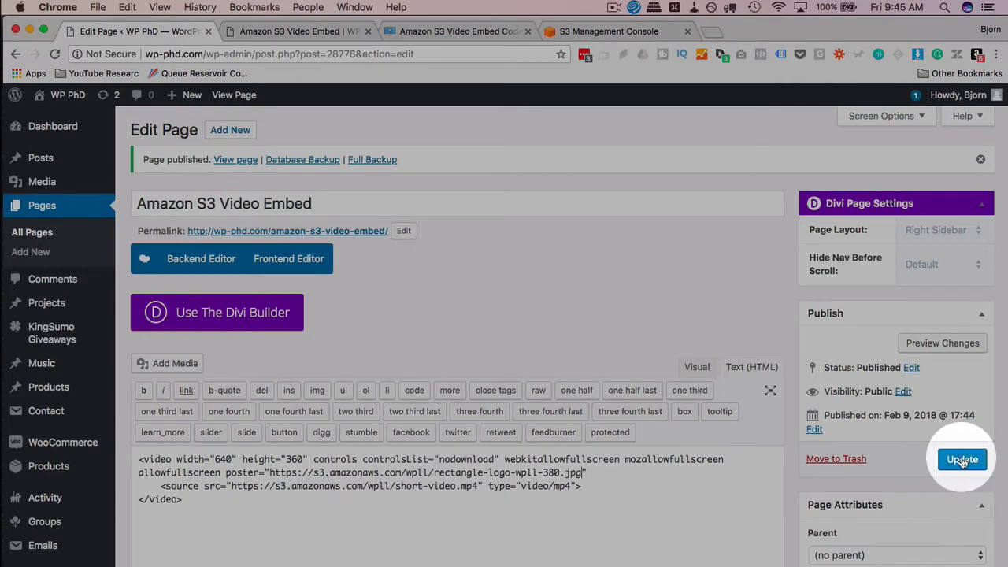
pyautogui.click(961, 460)
# Step: Reload the published page to check the poster image, play the video, and reload the page again
pyautogui.click(236, 32)
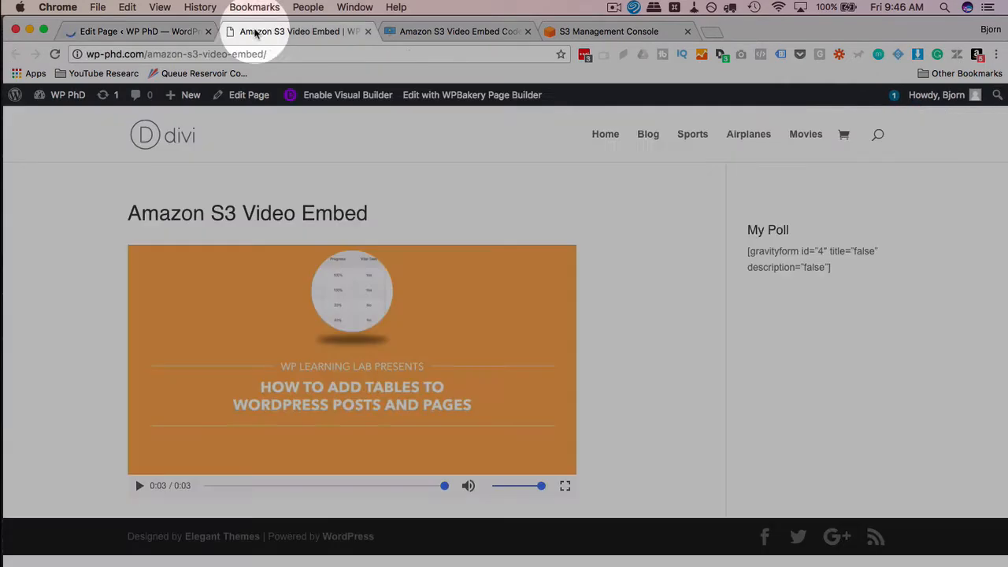
pyautogui.click(55, 57)
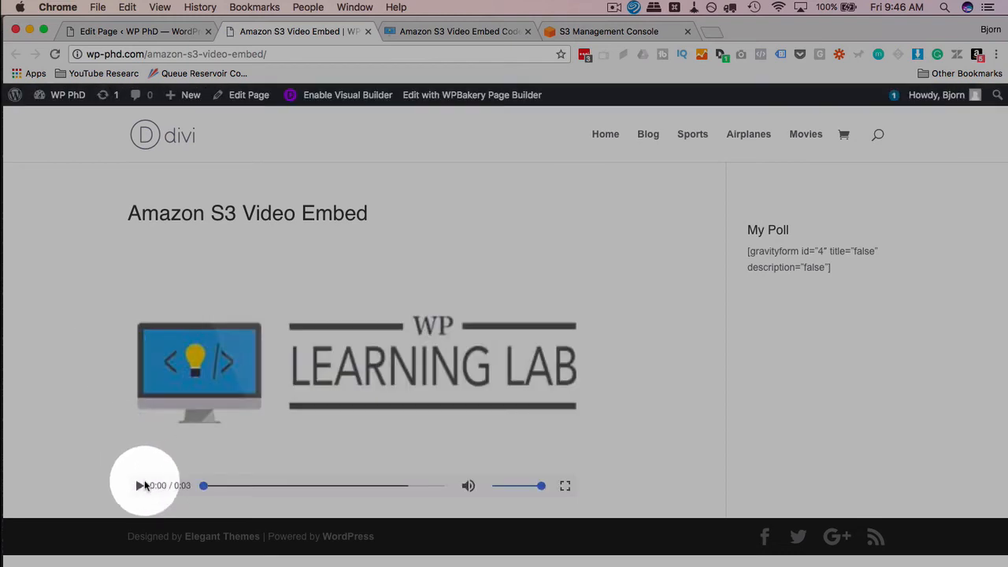
pyautogui.click(138, 487)
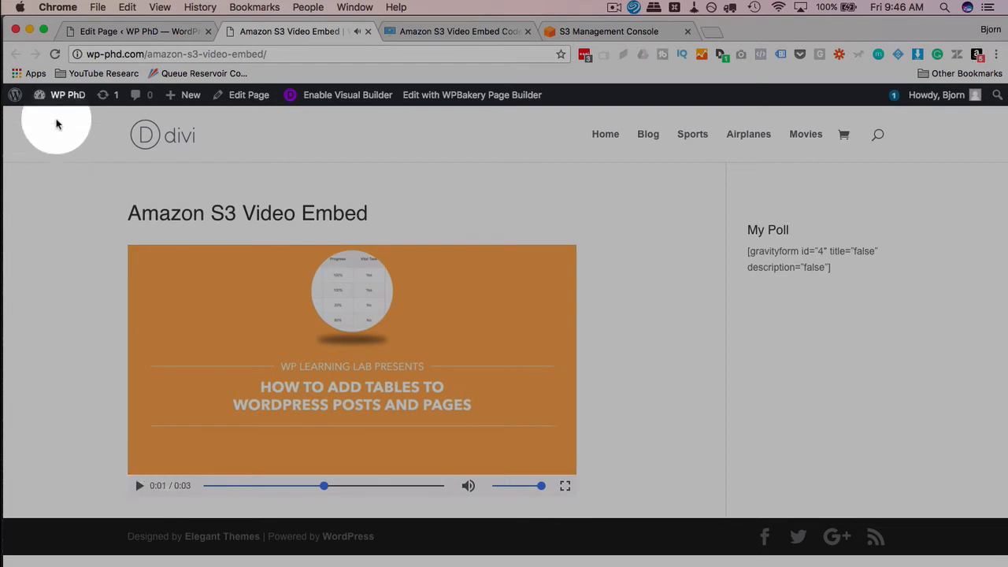
pyautogui.click(54, 54)
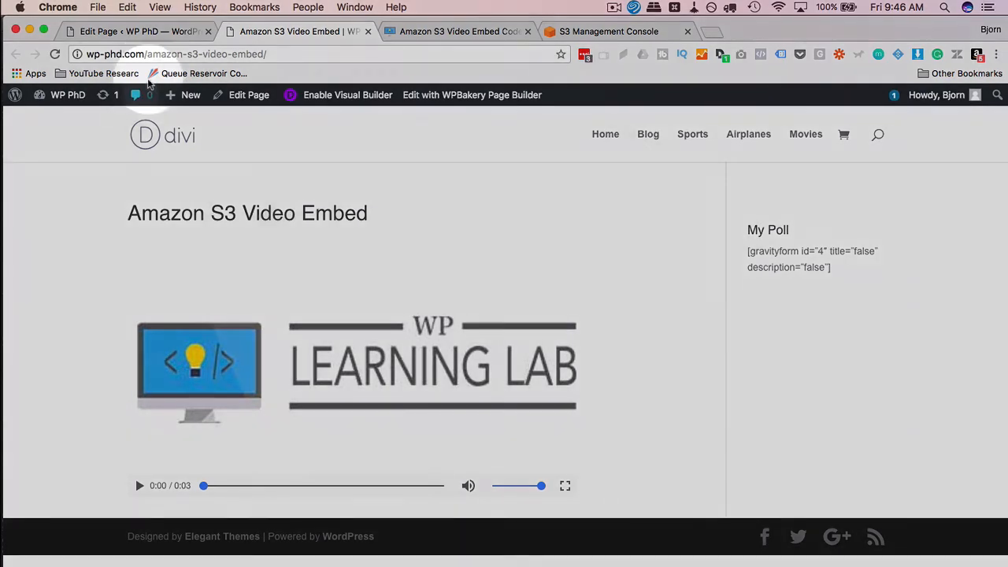
# Step: Return to the page editor and cut the controlsList="nodownload" attribute from the video tag
pyautogui.click(161, 35)
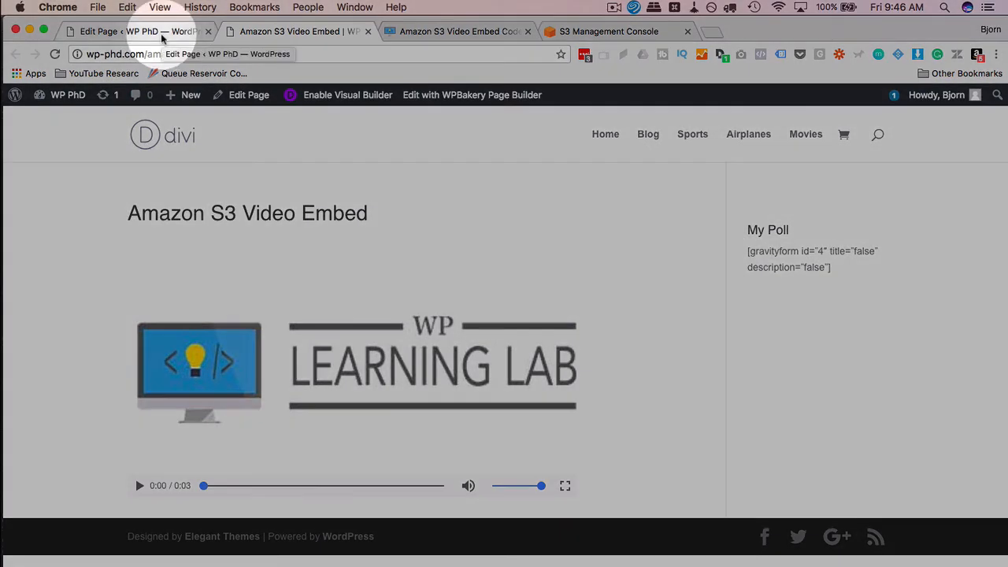
pyautogui.click(161, 35)
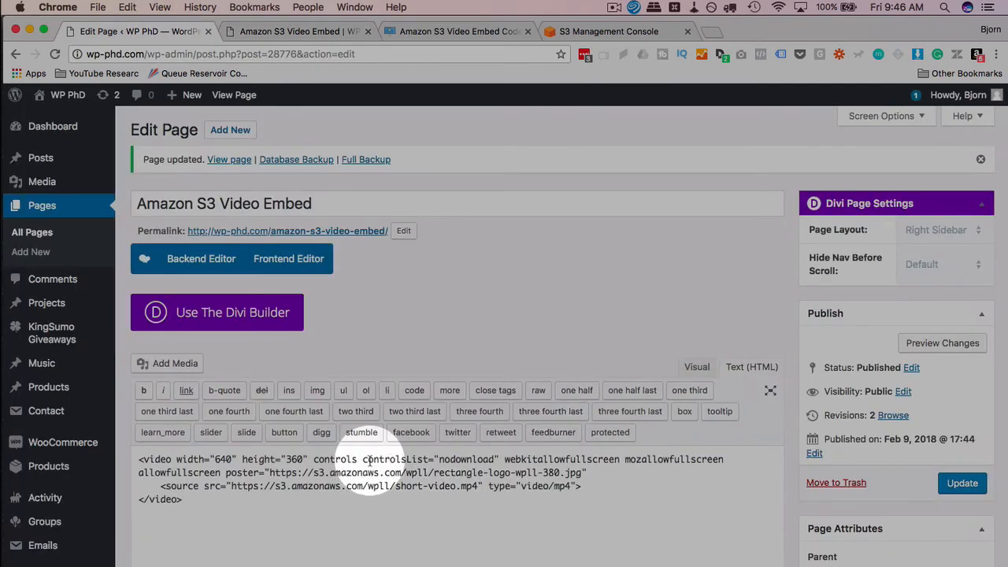
pyautogui.moveTo(362, 459); pyautogui.dragTo(500, 459)
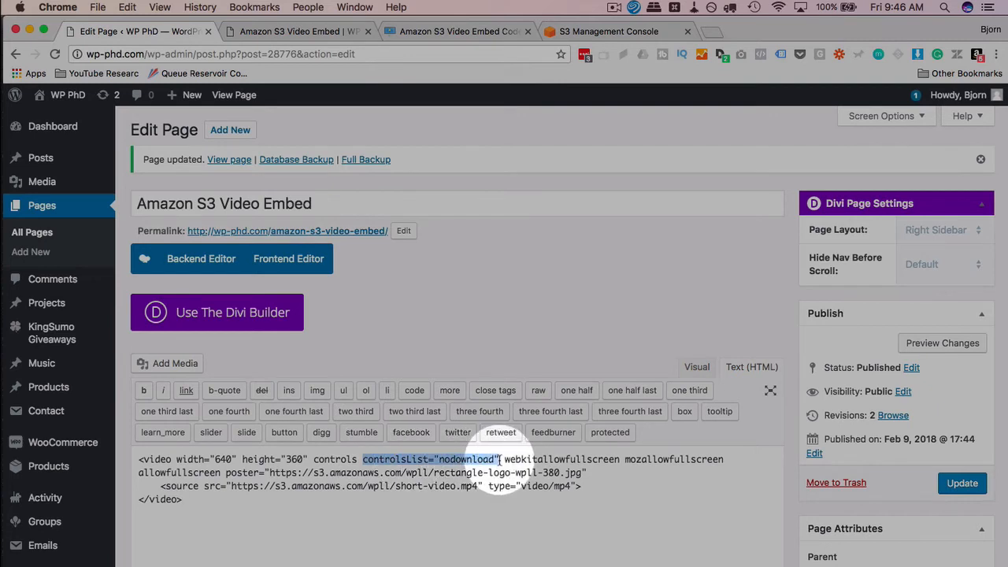
pyautogui.doubleClick(463, 459)
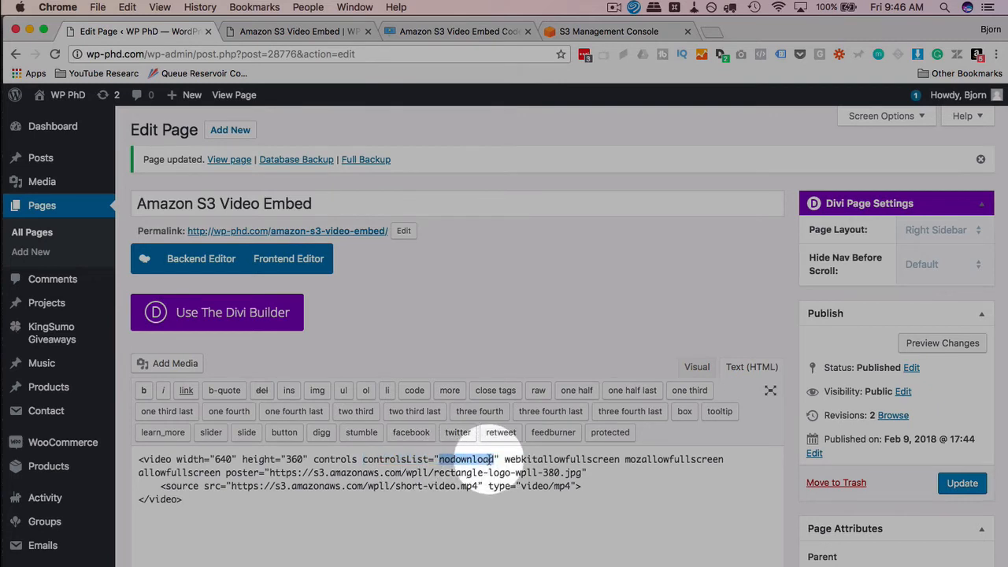
pyautogui.moveTo(496, 460); pyautogui.dragTo(365, 459)
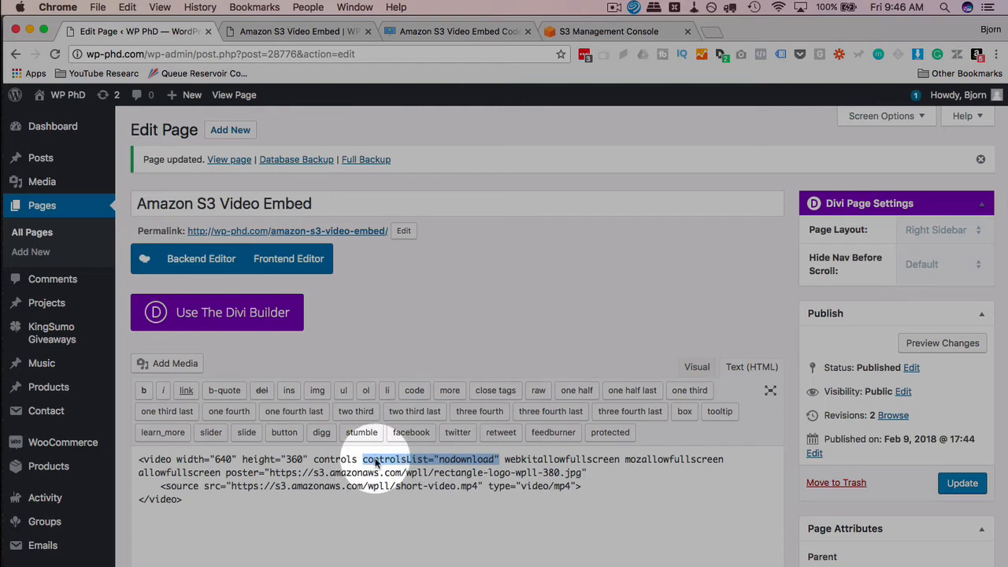
pyautogui.rightClick(375, 462)
pyautogui.click(409, 388)
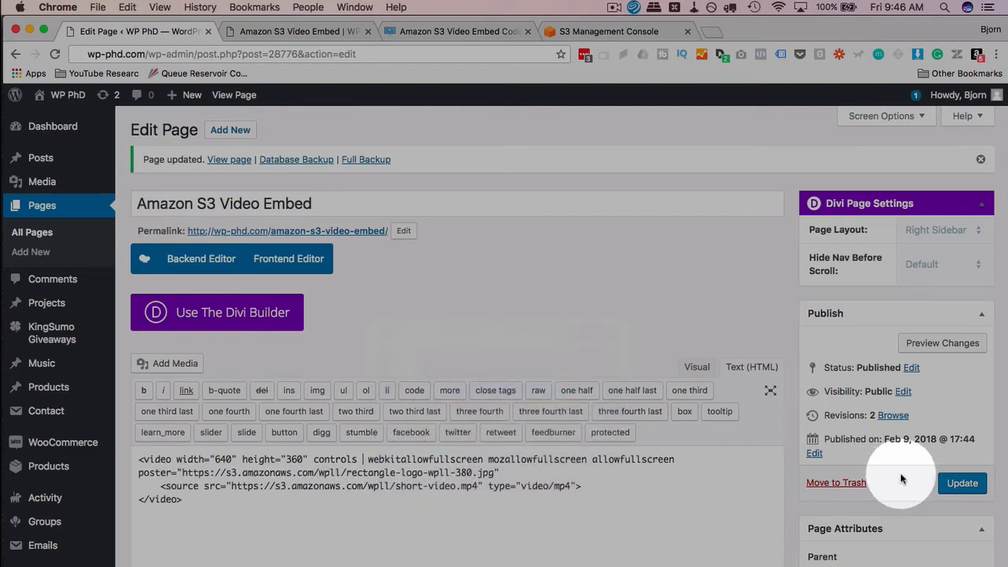
# Step: Update the page and try the video player's download control on the reloaded published page
pyautogui.click(962, 483)
pyautogui.click(268, 32)
pyautogui.click(55, 54)
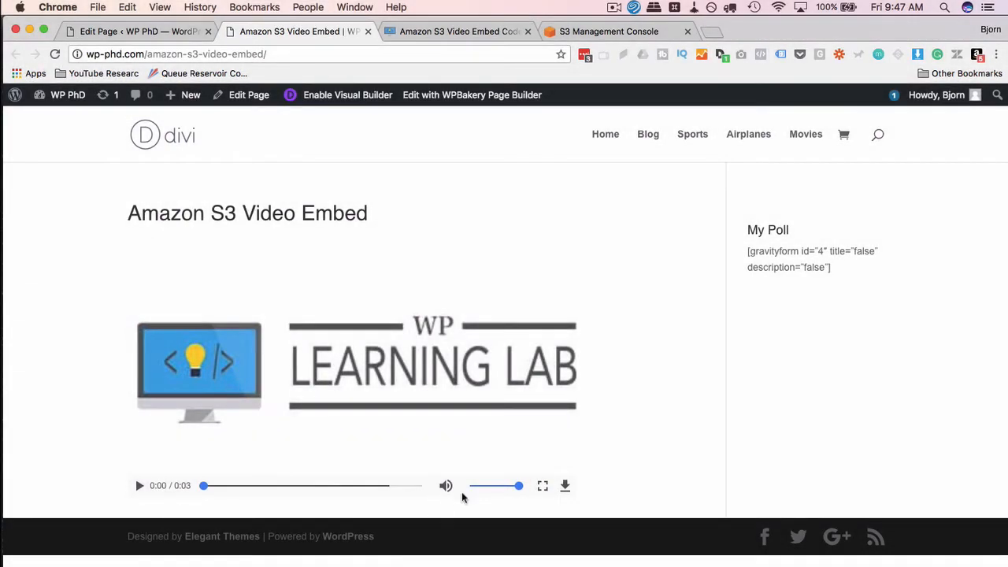
pyautogui.click(564, 487)
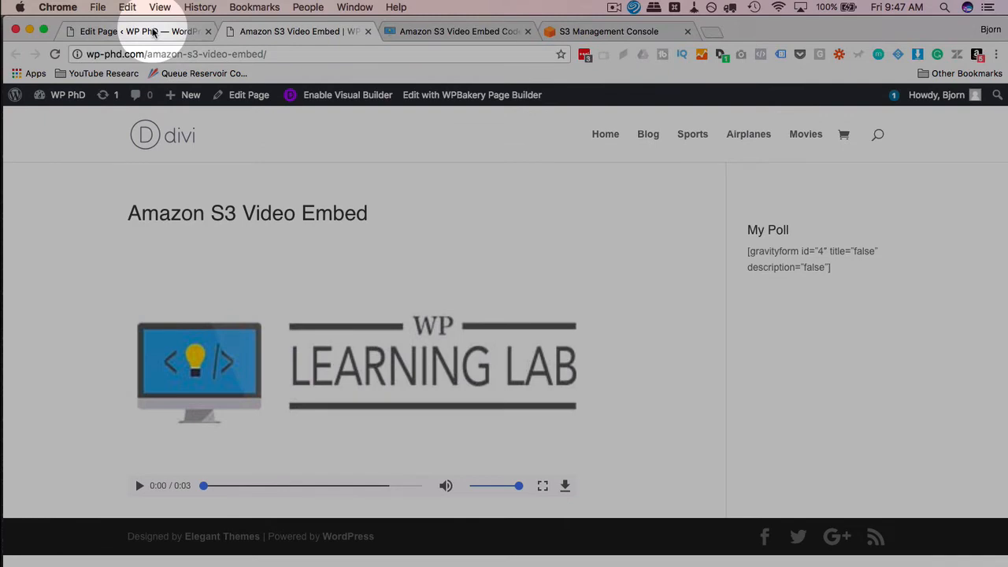
# Step: Return to the page editor and paste the cut controlsList="nodownload" attribute back after controls in the video tag
pyautogui.click(153, 31)
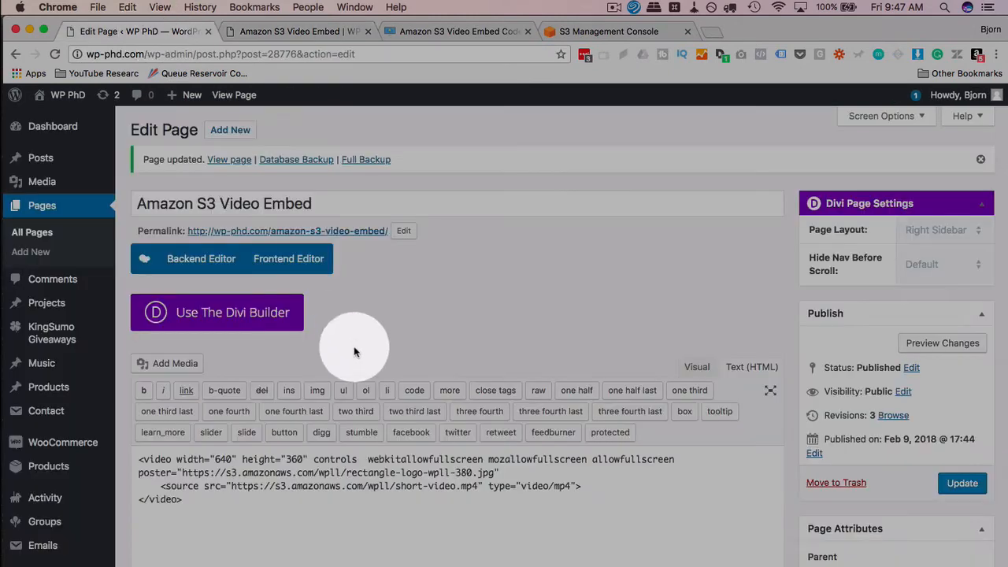
pyautogui.rightClick(362, 459)
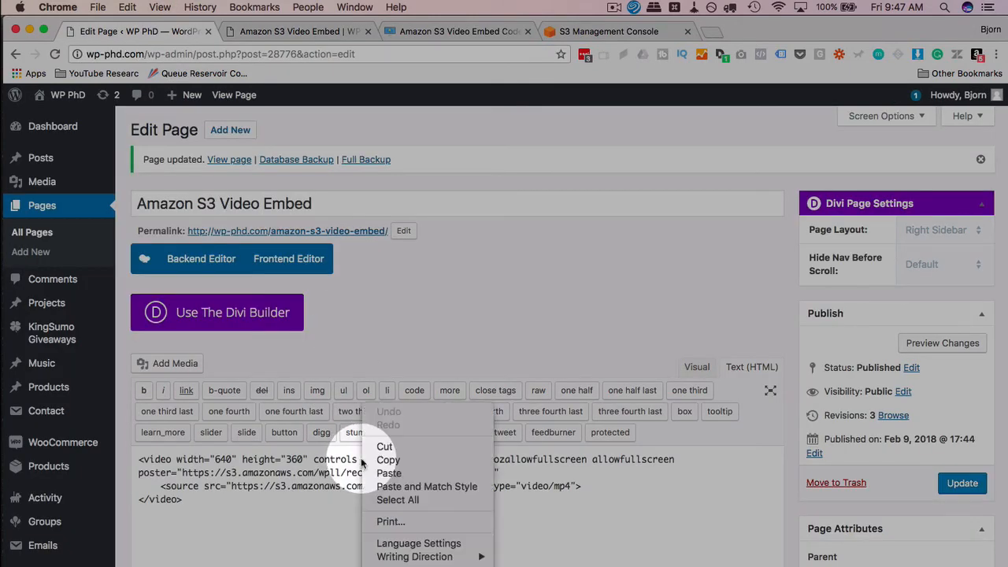
pyautogui.click(386, 472)
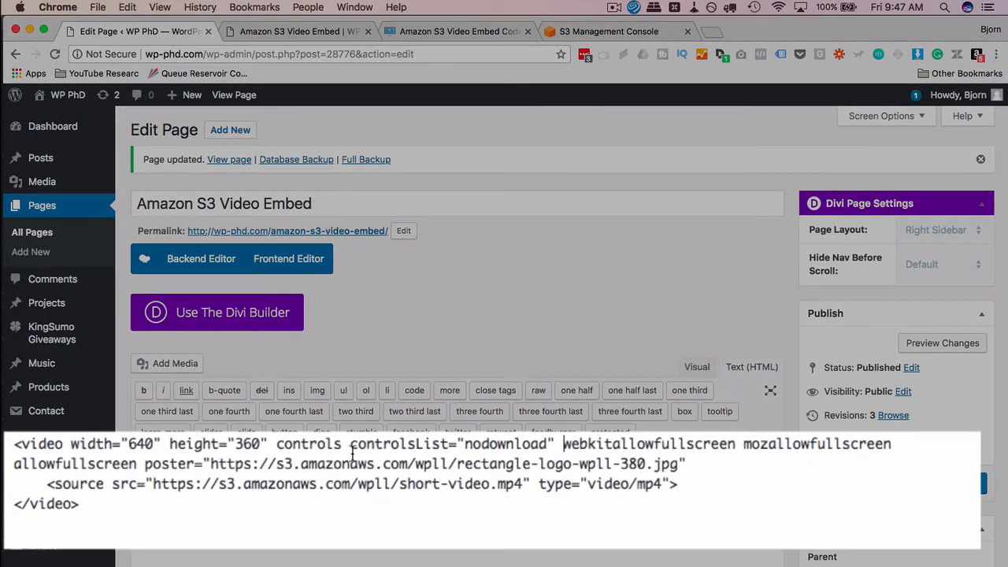
# Step: Delete the standalone controls attribute from the video tag, leaving controlsList="nodownload" in place
pyautogui.click(350, 445)
pyautogui.press('BackSpace')
pyautogui.doubleClick(310, 445)
pyautogui.press('BackSpace')
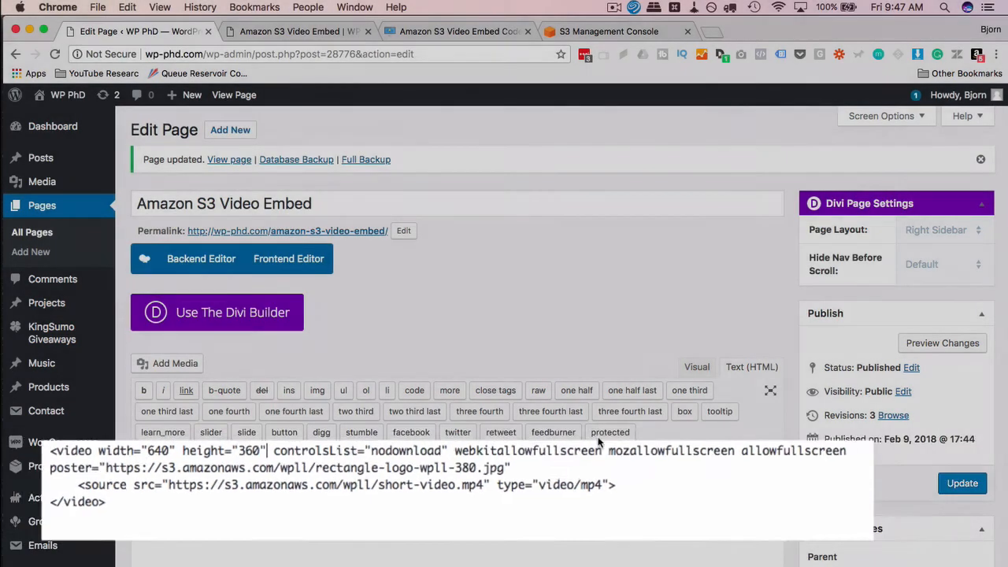
# Step: Update the page and reload the published page to check the video player without the controls attribute
pyautogui.click(946, 483)
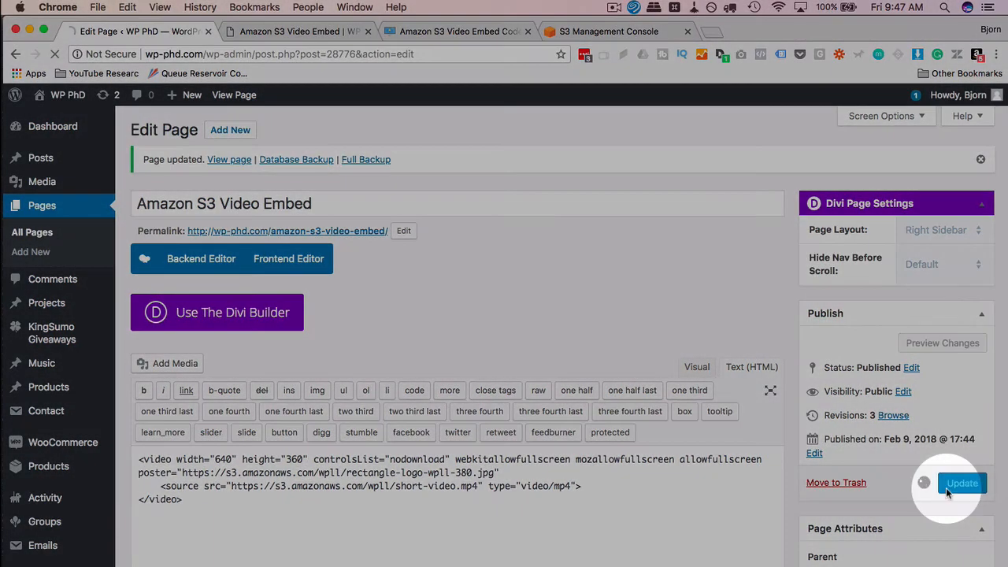
pyautogui.click(276, 30)
pyautogui.click(37, 53)
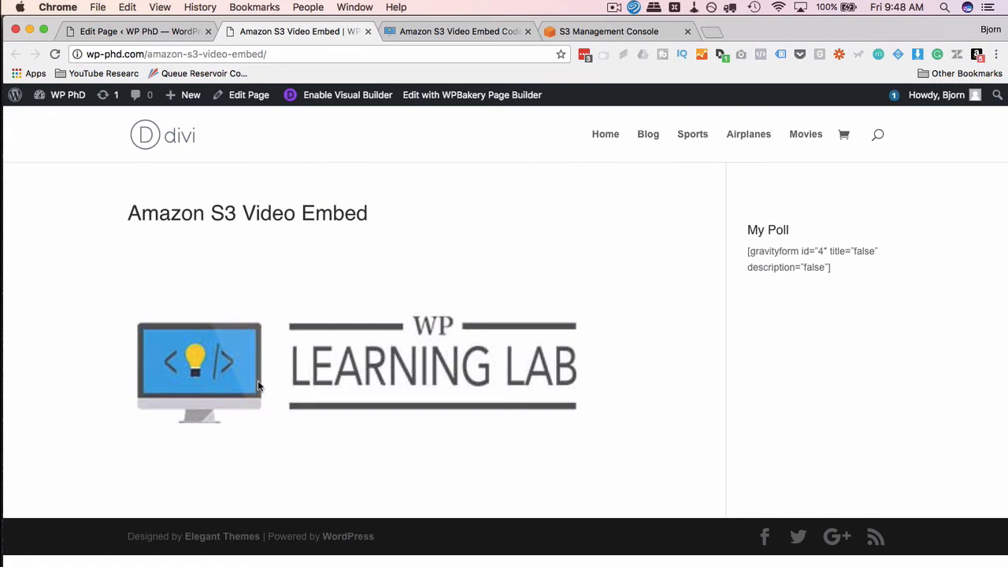
# Step: Return to the page editor and add the controls attribute back before controlsList="nodownload" in the video tag
pyautogui.click(154, 34)
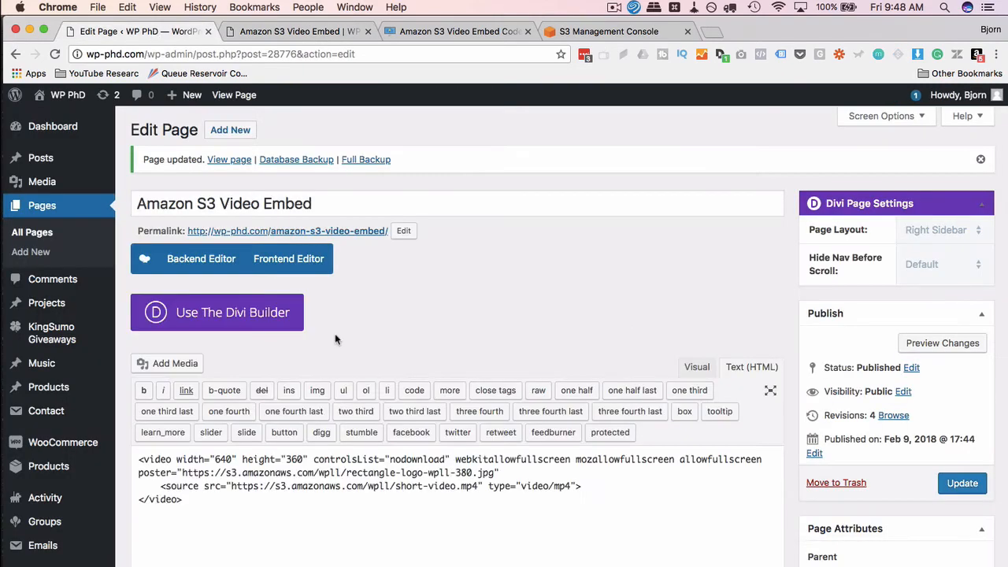
pyautogui.click(307, 459)
pyautogui.write('controls')
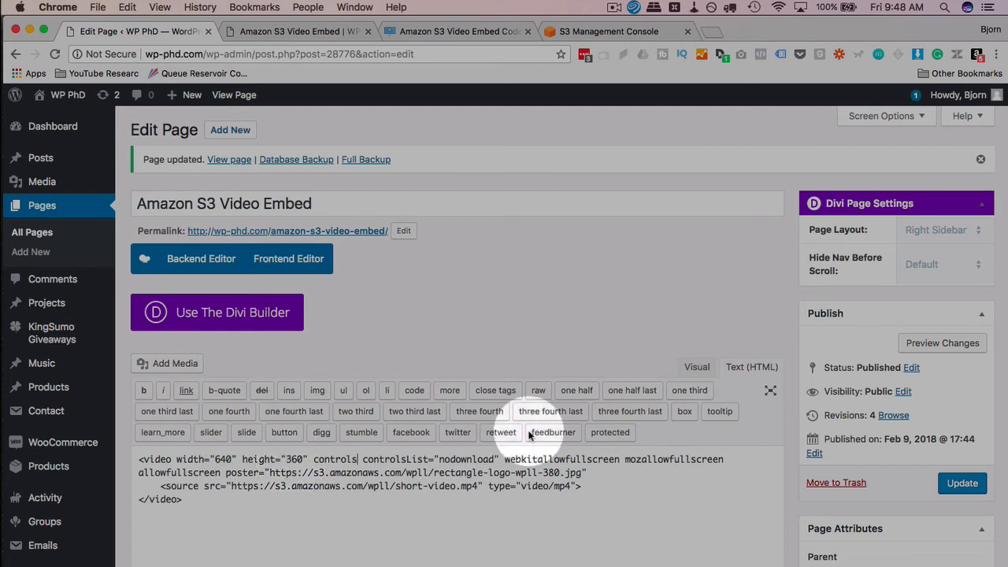
# Step: Update the page, then try the video's full-screen view on the reloaded published page and exit it
pyautogui.click(962, 486)
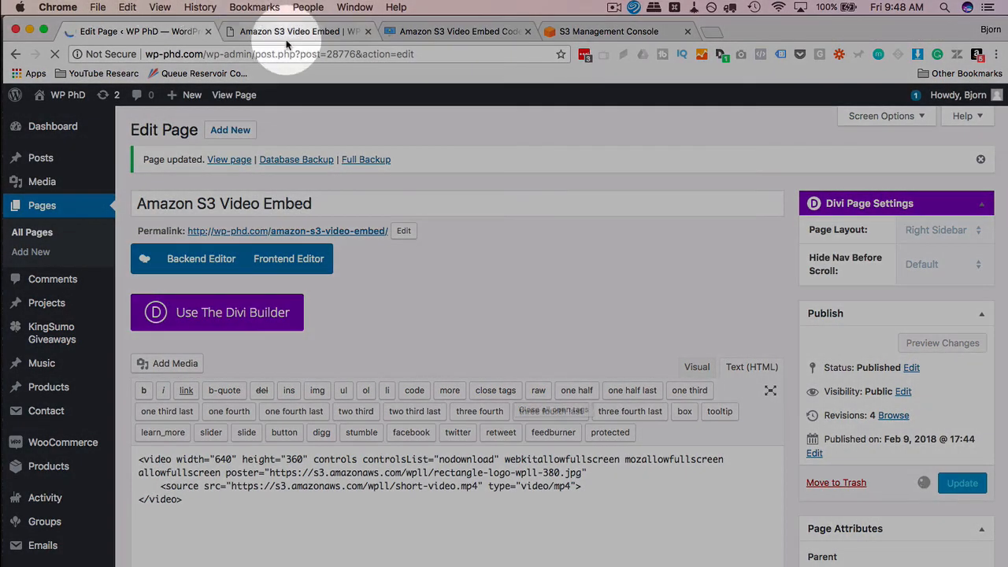
pyautogui.click(285, 32)
pyautogui.click(55, 54)
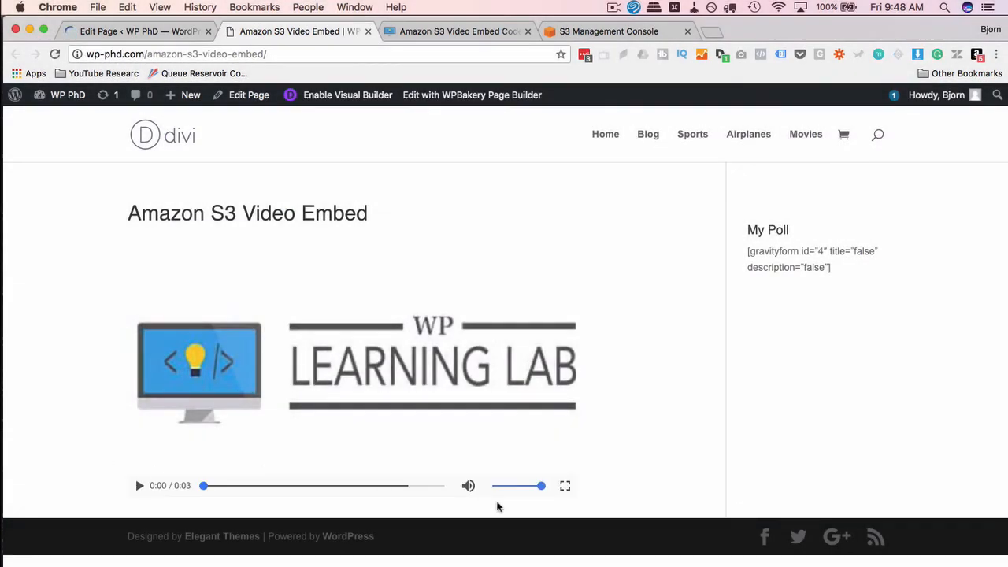
pyautogui.click(563, 487)
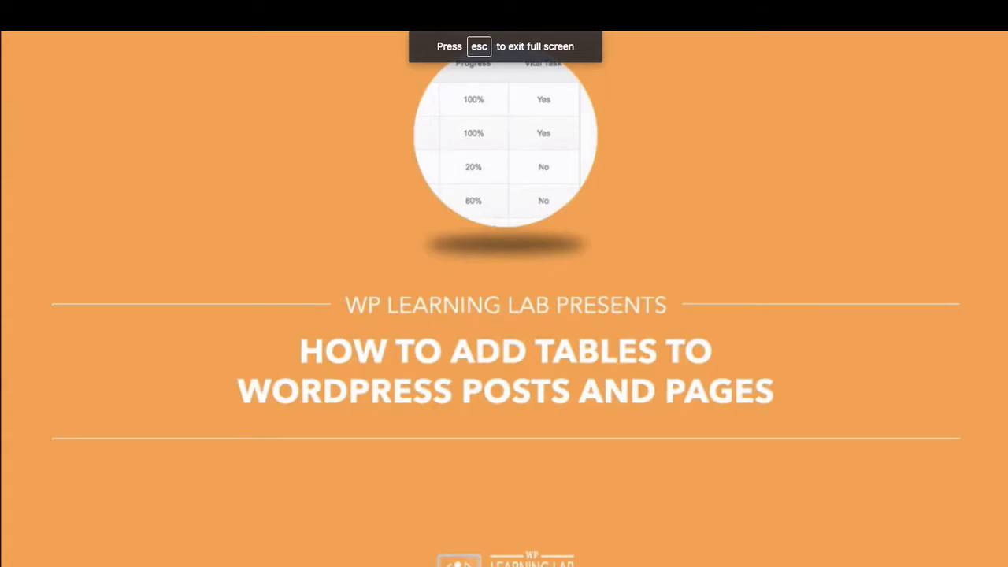
pyautogui.press('Escape')
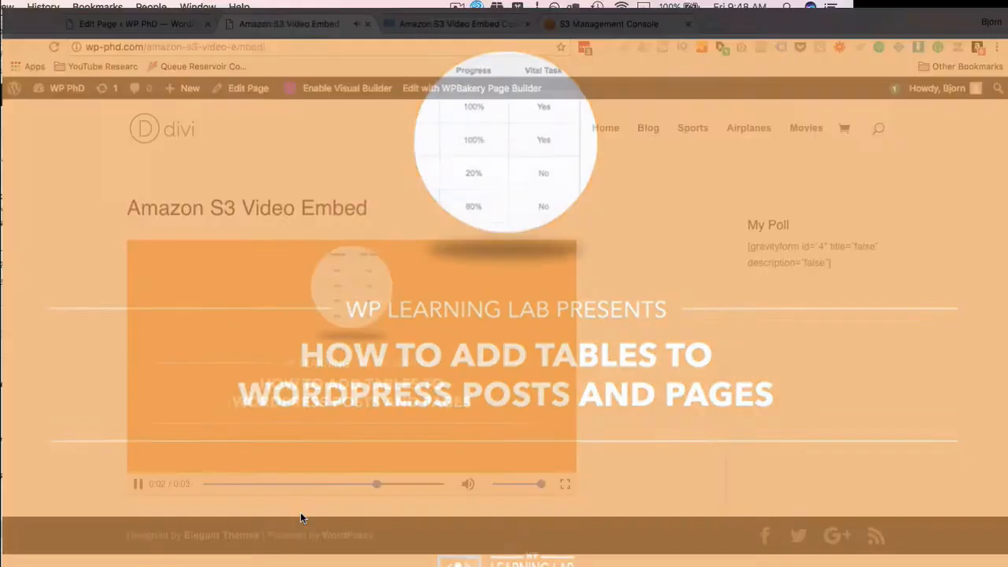